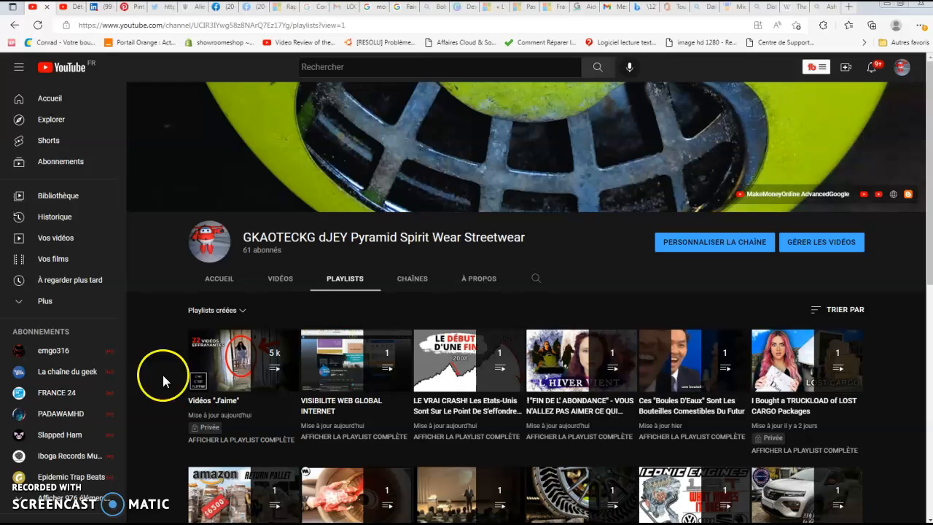
- Open the channel's home page and pause the featured HARDTEK mix video
{"action": "left_click", "coordinate": [219, 280]}
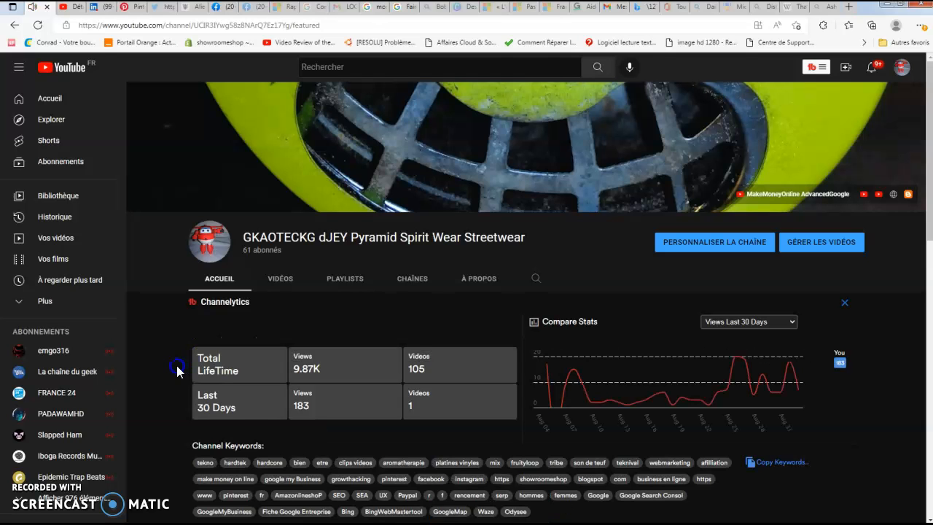
{"action": "scroll", "coordinate": [157, 370], "scroll_direction": "down", "scroll_amount": 4}
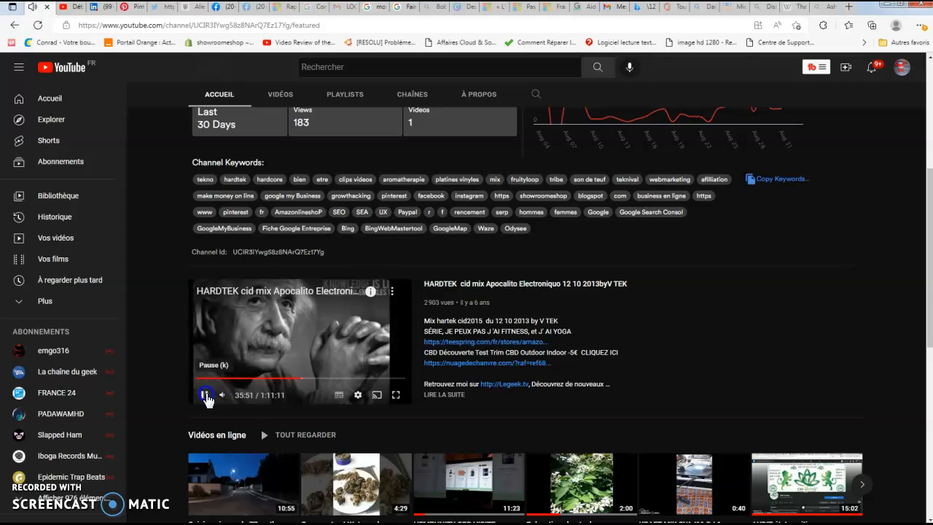
{"action": "left_click", "coordinate": [205, 395]}
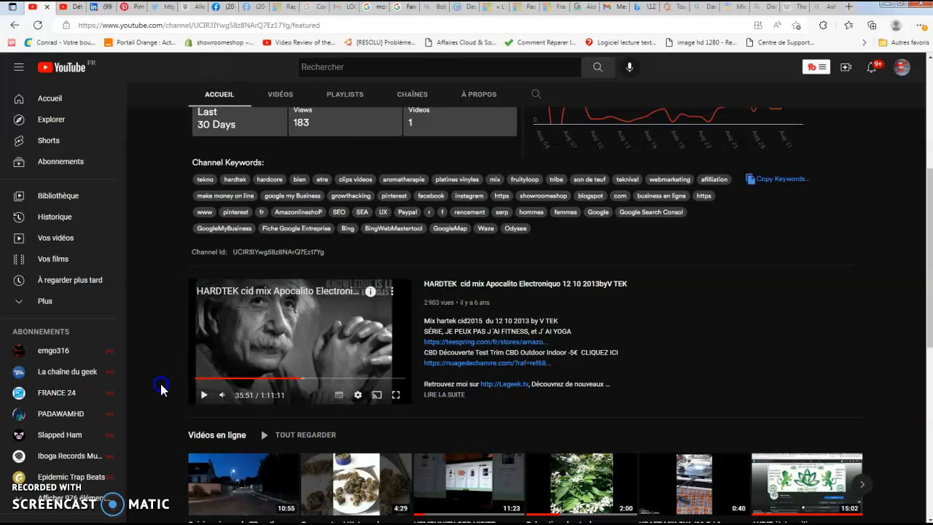
{"action": "scroll", "coordinate": [161, 390], "scroll_direction": "up", "scroll_amount": 4}
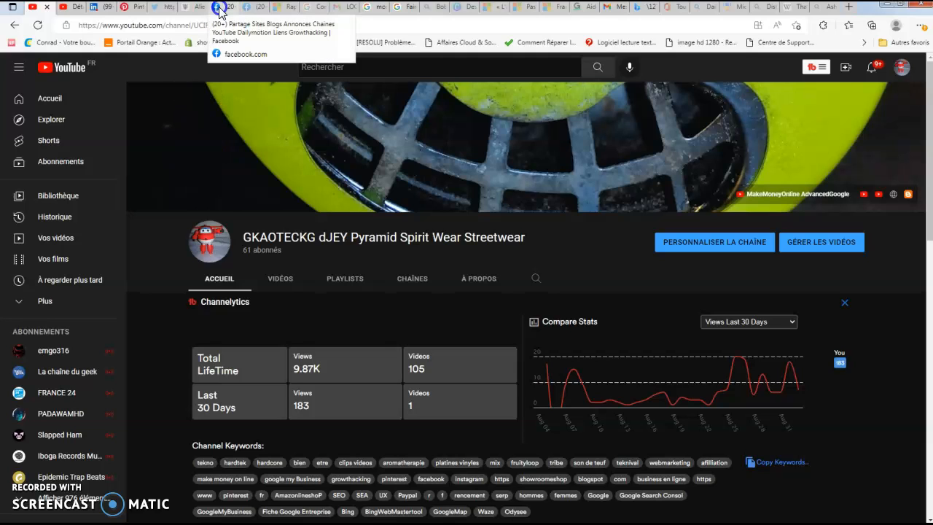
- On the video's Studio details page, confirm its visibility as a scheduled Première on 2 sept. 2022 at 21:00
{"action": "left_click", "coordinate": [68, 11]}
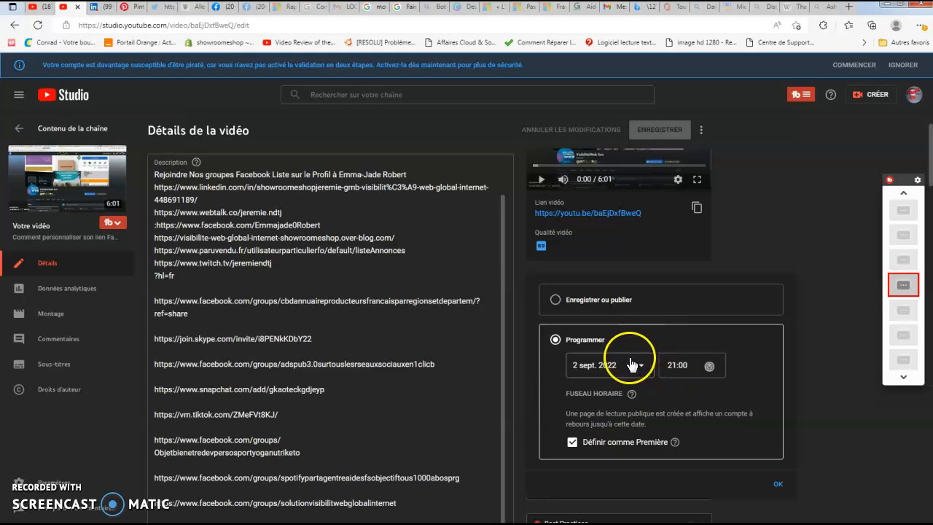
{"action": "left_click", "coordinate": [572, 444]}
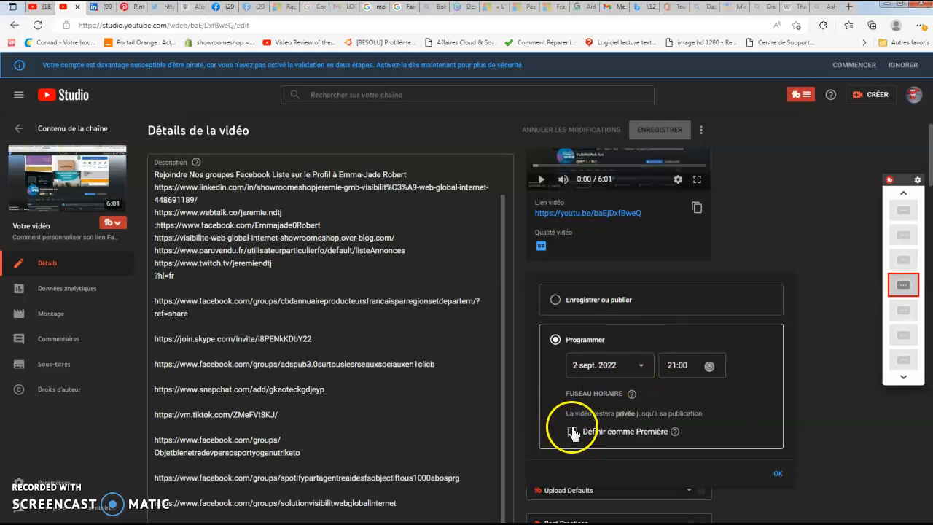
{"action": "left_click", "coordinate": [573, 431]}
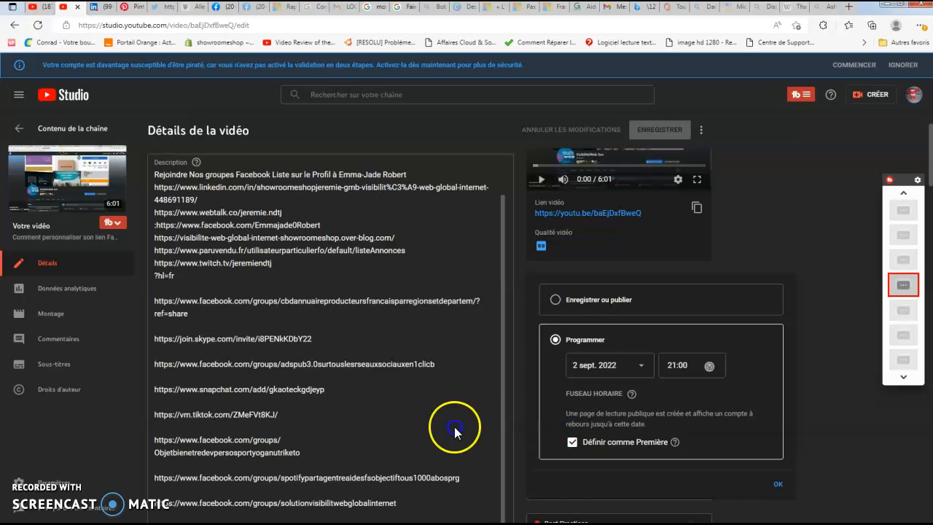
{"action": "left_click", "coordinate": [556, 299]}
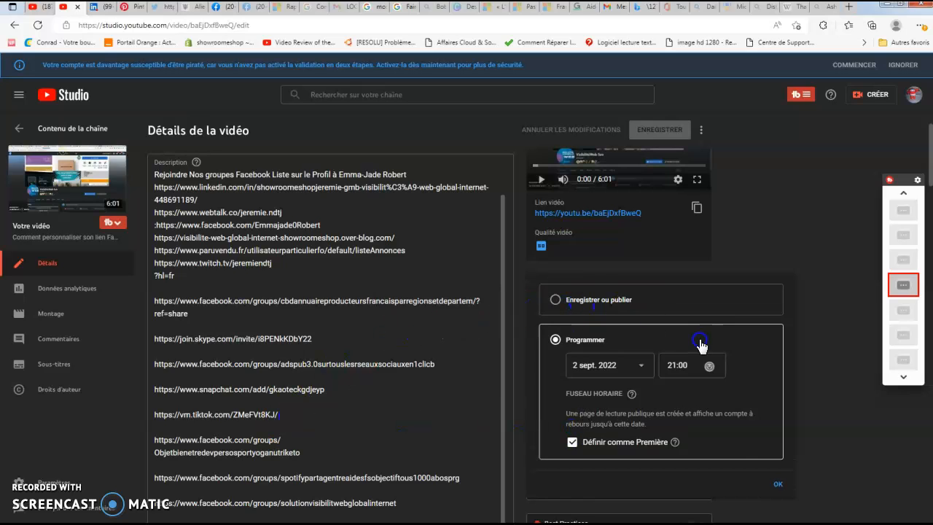
{"action": "left_click", "coordinate": [777, 488]}
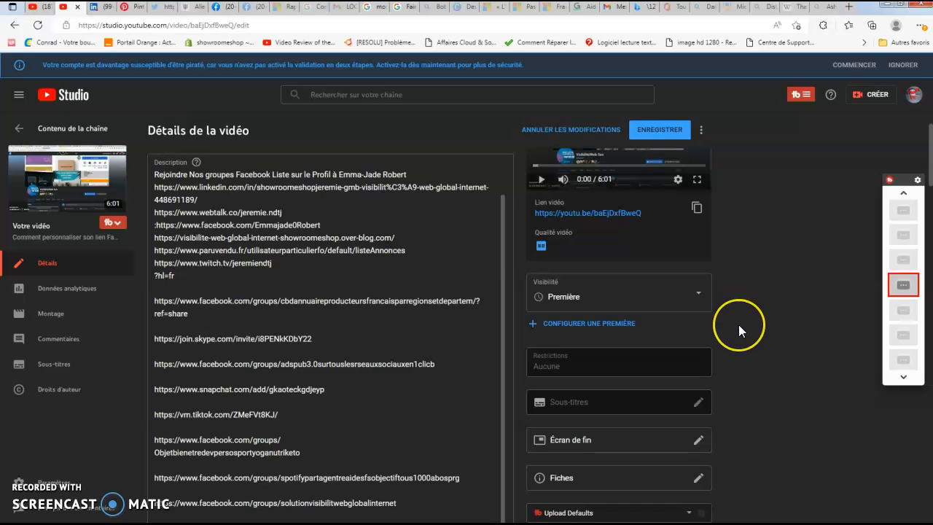
- Retype the colon after "Profil" in the video title
{"action": "scroll", "coordinate": [739, 325], "scroll_direction": "up", "scroll_amount": 1}
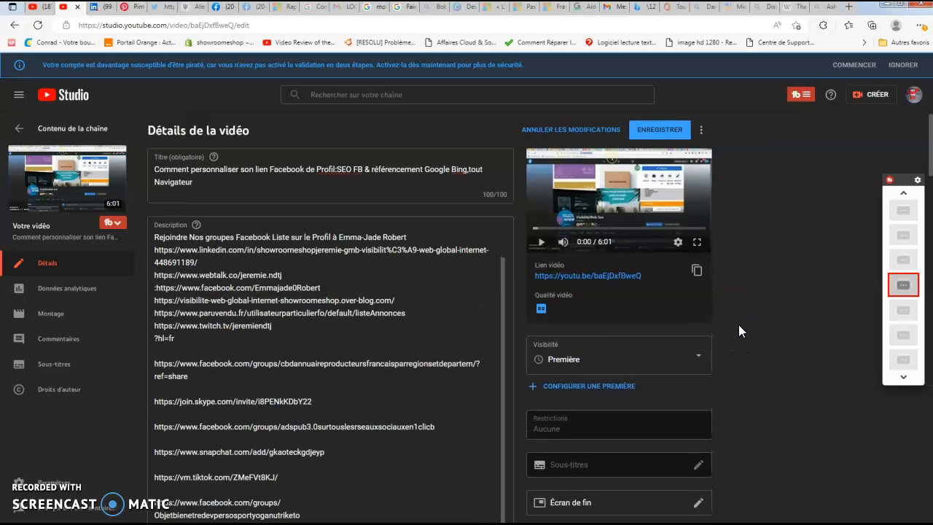
{"action": "scroll", "coordinate": [350, 354], "scroll_direction": "up", "scroll_amount": 1}
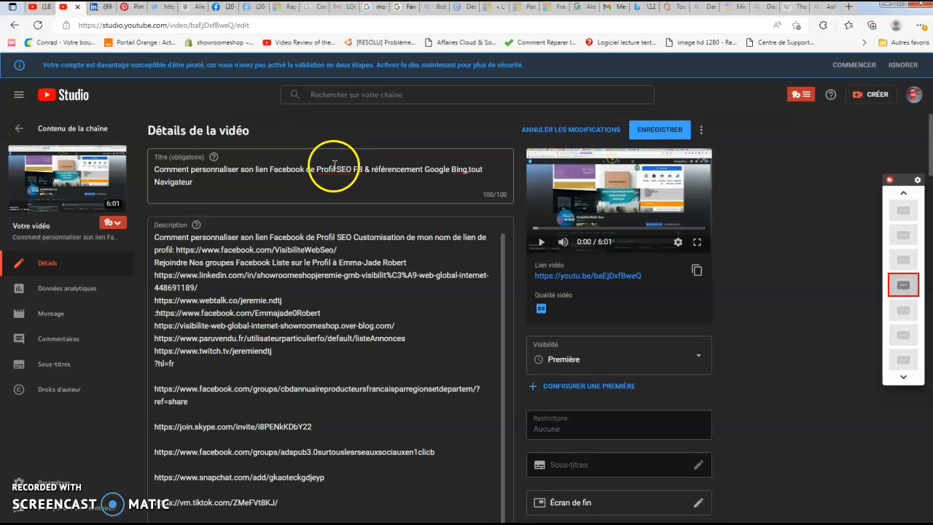
{"action": "left_click", "coordinate": [336, 168]}
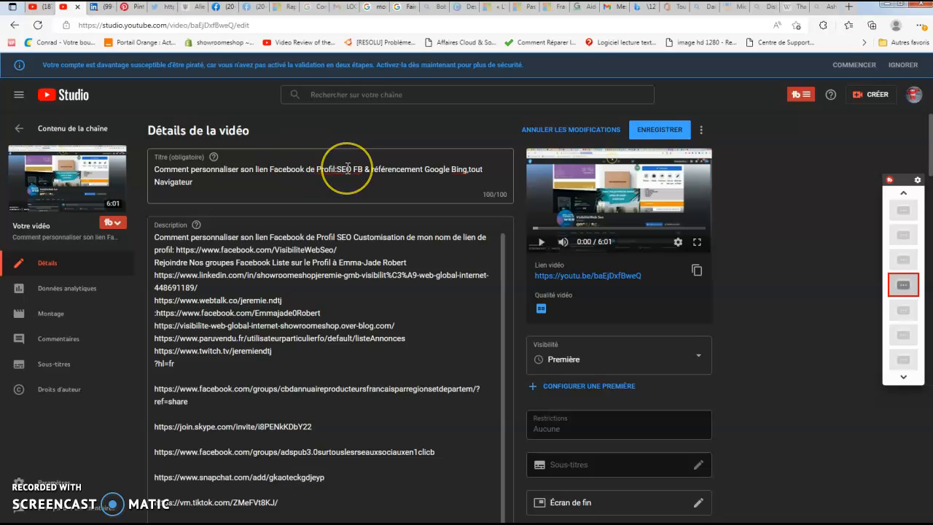
{"action": "key", "text": "BackSpace"}
{"action": "type", "text": ":"}
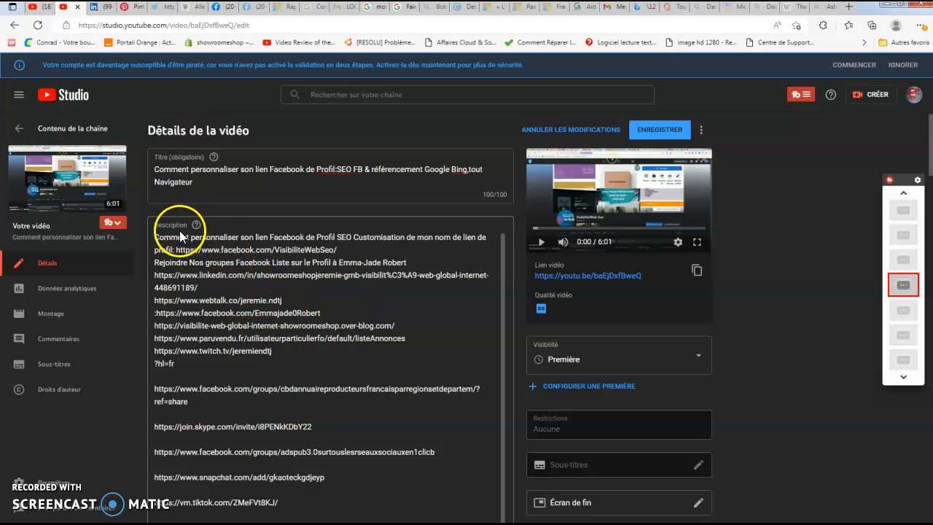
- Review the video description from its introductory lines and profile links through the Facebook group links at its end
{"action": "left_click", "coordinate": [268, 232]}
{"action": "left_click", "coordinate": [379, 233]}
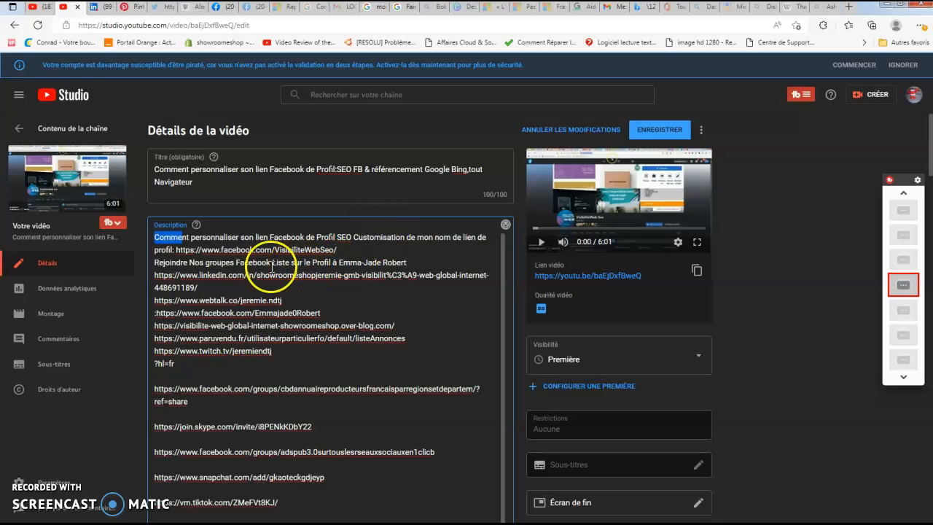
{"action": "left_click", "coordinate": [333, 251]}
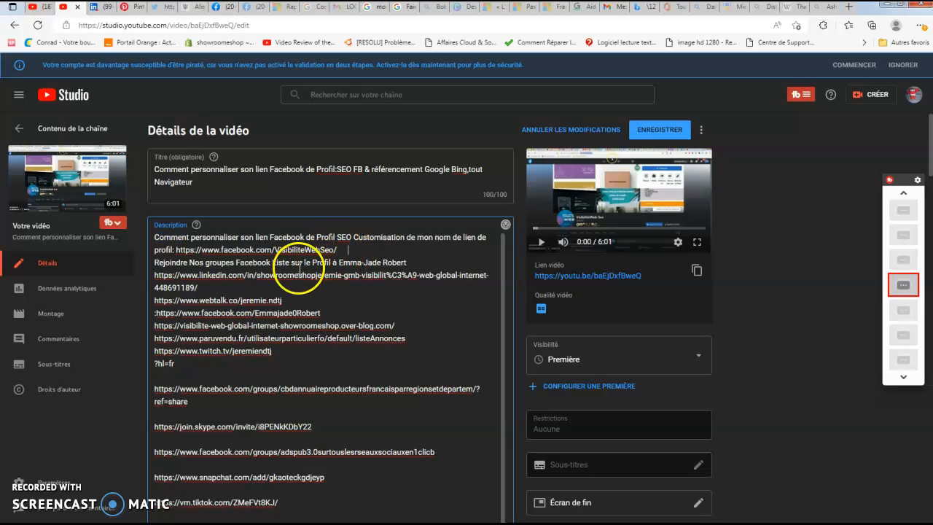
{"action": "left_click_drag", "start_coordinate": [244, 262], "coordinate": [411, 266]}
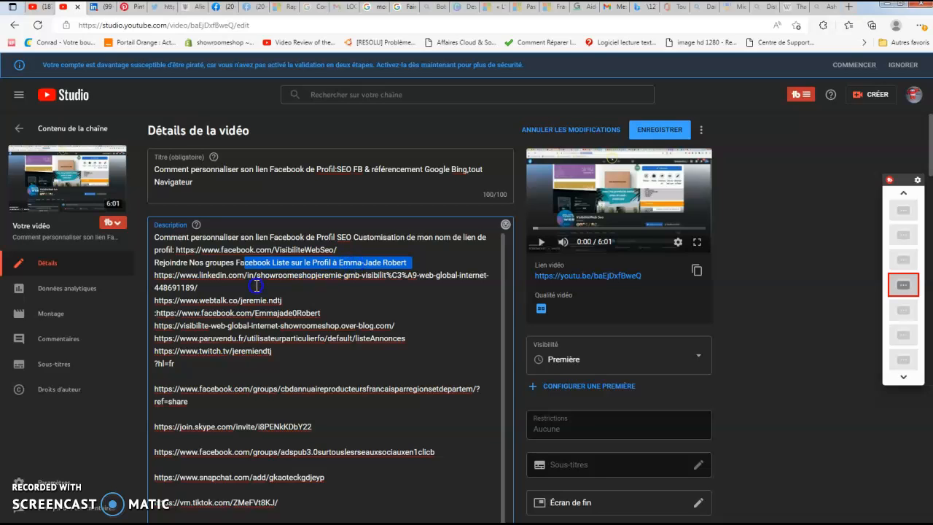
{"action": "left_click", "coordinate": [170, 277]}
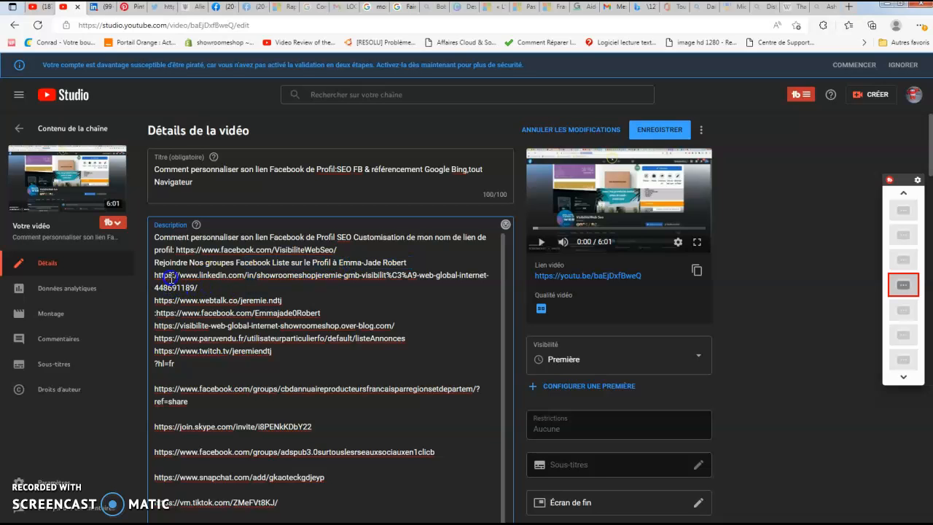
{"action": "left_click_drag", "start_coordinate": [168, 277], "coordinate": [259, 286]}
{"action": "left_click", "coordinate": [217, 299]}
{"action": "left_click", "coordinate": [212, 307]}
{"action": "key", "text": "Down"}
{"action": "key", "text": "Down"}
{"action": "key", "text": "Down"}
{"action": "left_click", "coordinate": [209, 390]}
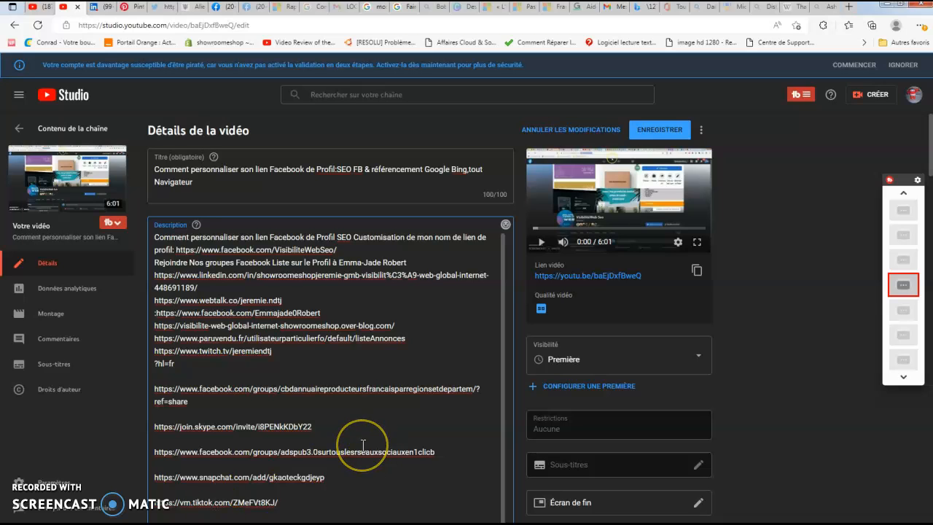
{"action": "scroll", "coordinate": [363, 445], "scroll_direction": "down", "scroll_amount": 8}
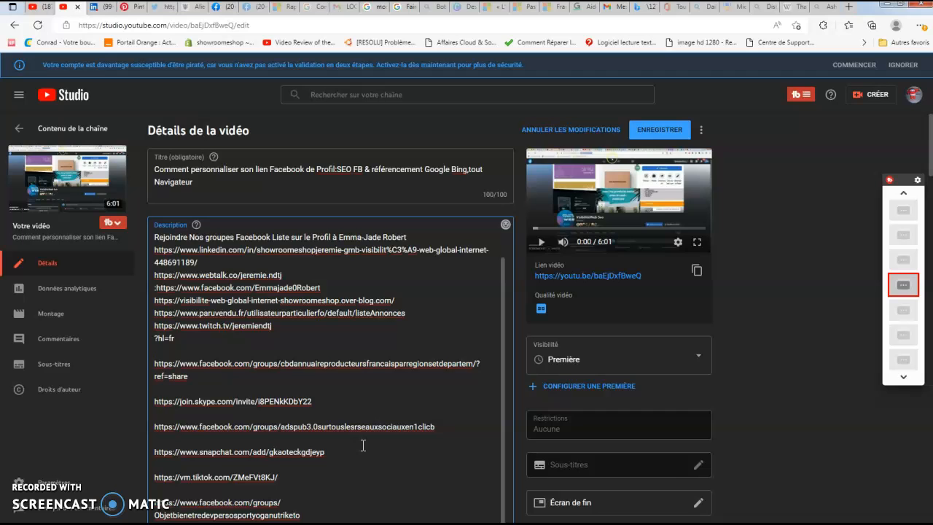
{"action": "scroll", "coordinate": [363, 445], "scroll_direction": "down", "scroll_amount": 5}
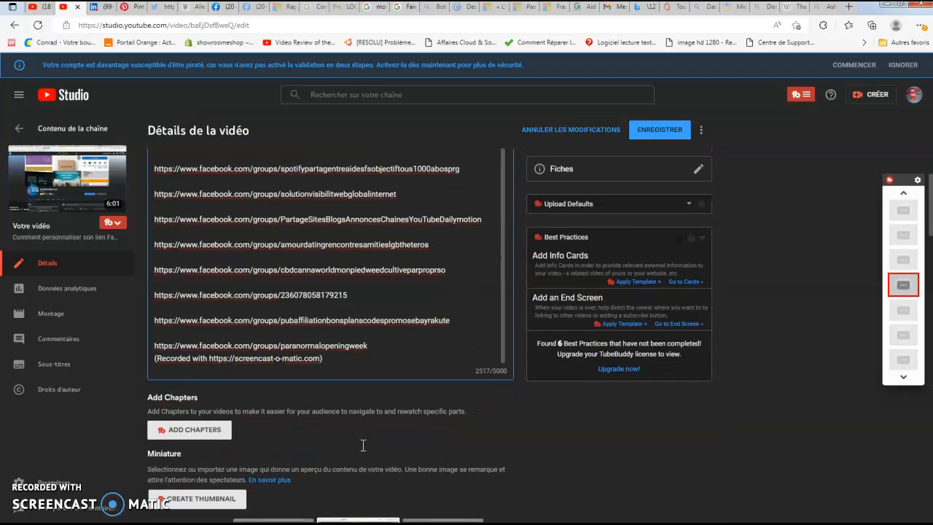
{"action": "scroll", "coordinate": [362, 449], "scroll_direction": "up", "scroll_amount": 6}
{"action": "scroll", "coordinate": [362, 445], "scroll_direction": "up", "scroll_amount": 2}
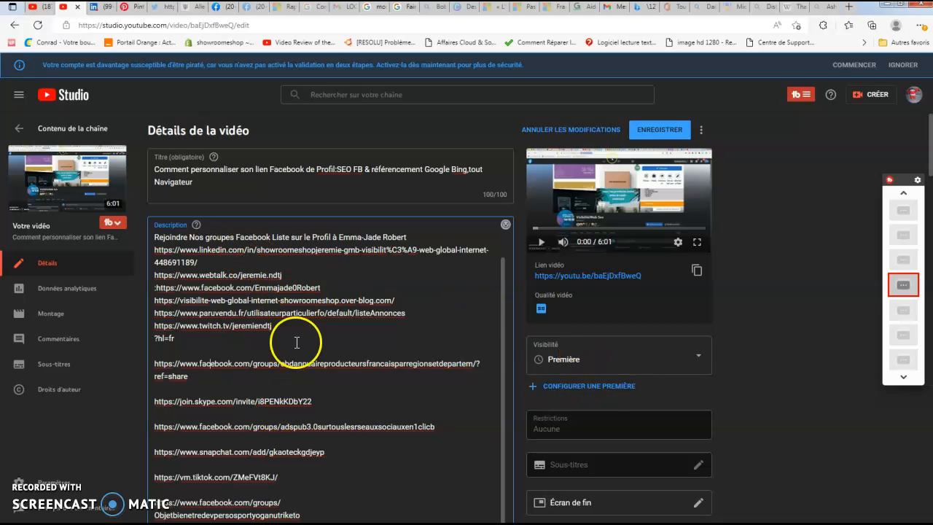
- Save the changes made to the video's details
{"action": "left_click", "coordinate": [660, 132]}
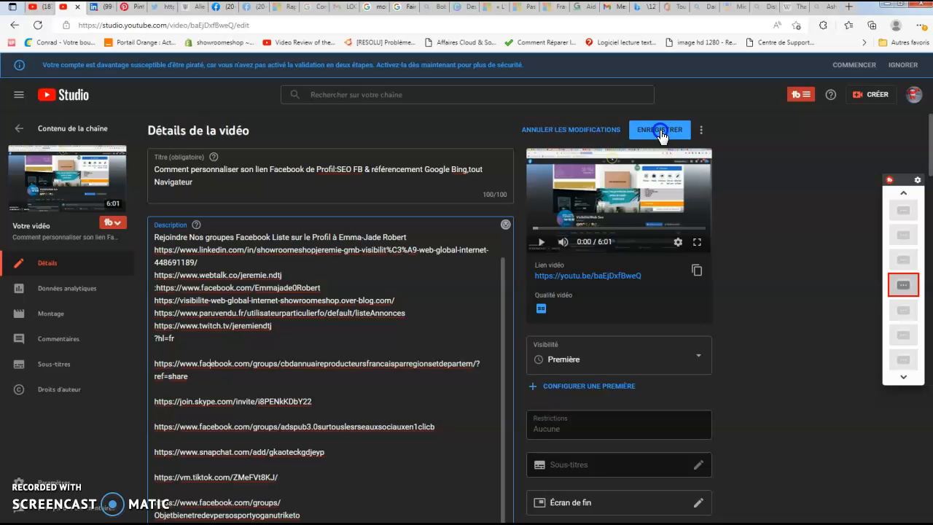
{"action": "left_click", "coordinate": [391, 332]}
{"action": "left_click", "coordinate": [473, 197]}
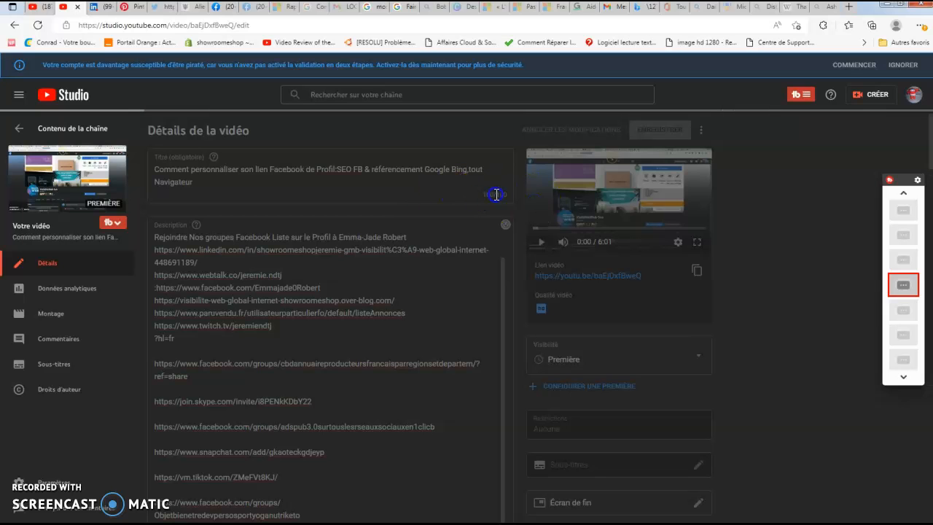
{"action": "left_click", "coordinate": [477, 196]}
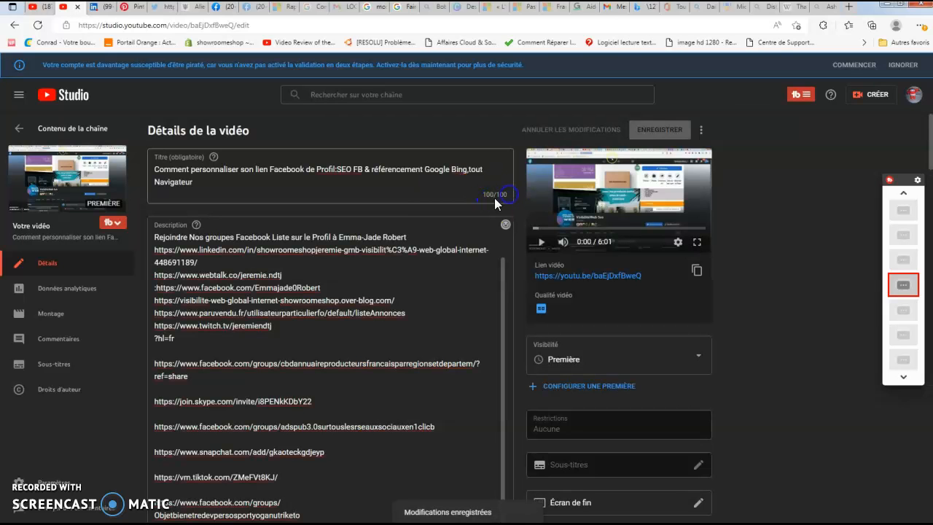
- Examine the saved description's links and the chapters, thumbnail and playlist settings of the video
{"action": "scroll", "coordinate": [376, 280], "scroll_direction": "down", "scroll_amount": 3}
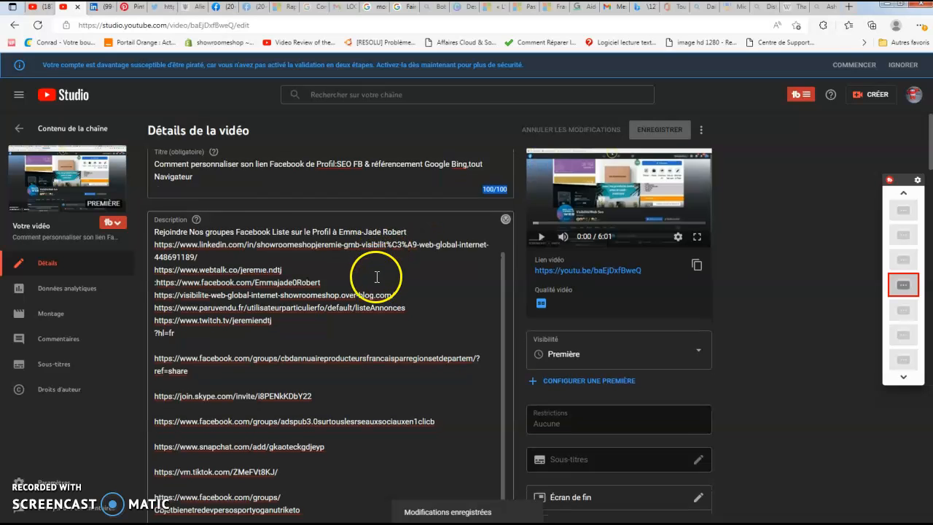
{"action": "scroll", "coordinate": [182, 325], "scroll_direction": "down", "scroll_amount": 5}
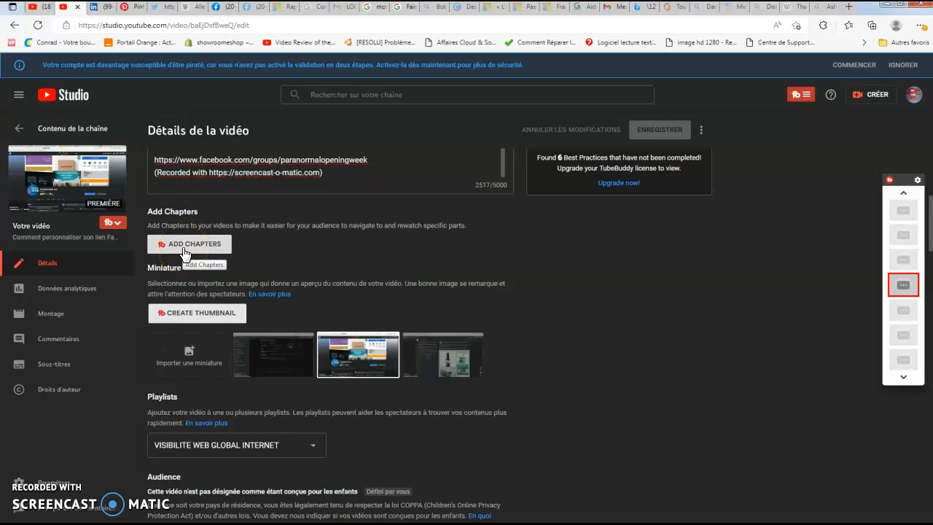
{"action": "scroll", "coordinate": [443, 371], "scroll_direction": "up", "scroll_amount": 3}
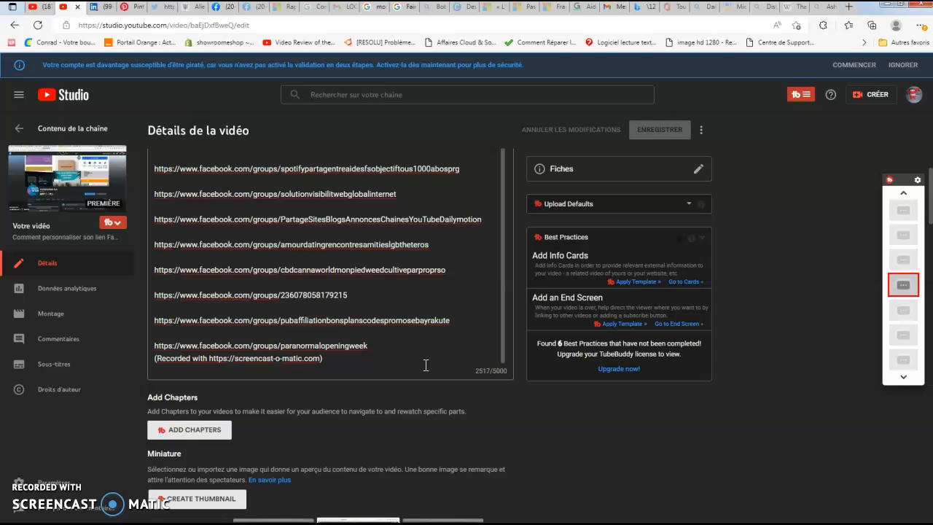
{"action": "left_click", "coordinate": [417, 365]}
{"action": "scroll", "coordinate": [417, 364], "scroll_direction": "up", "scroll_amount": 1}
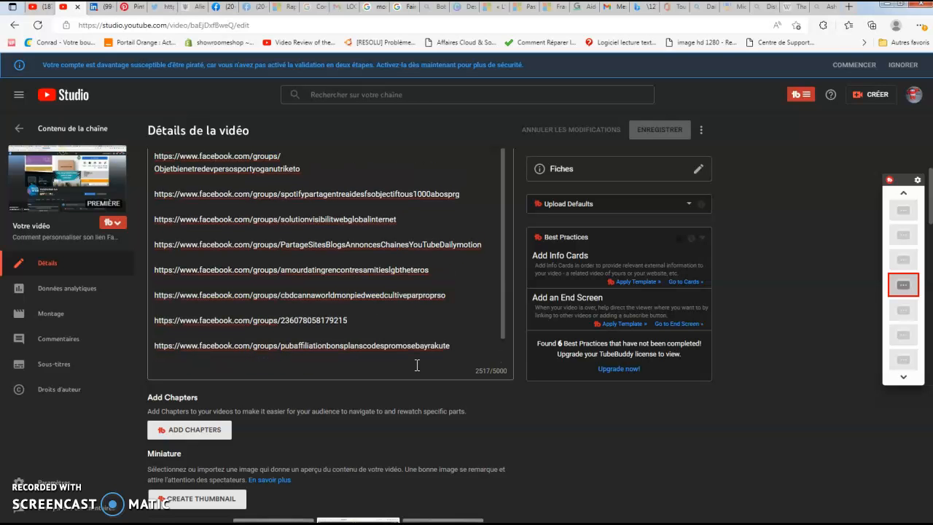
{"action": "scroll", "coordinate": [422, 328], "scroll_direction": "up", "scroll_amount": 10}
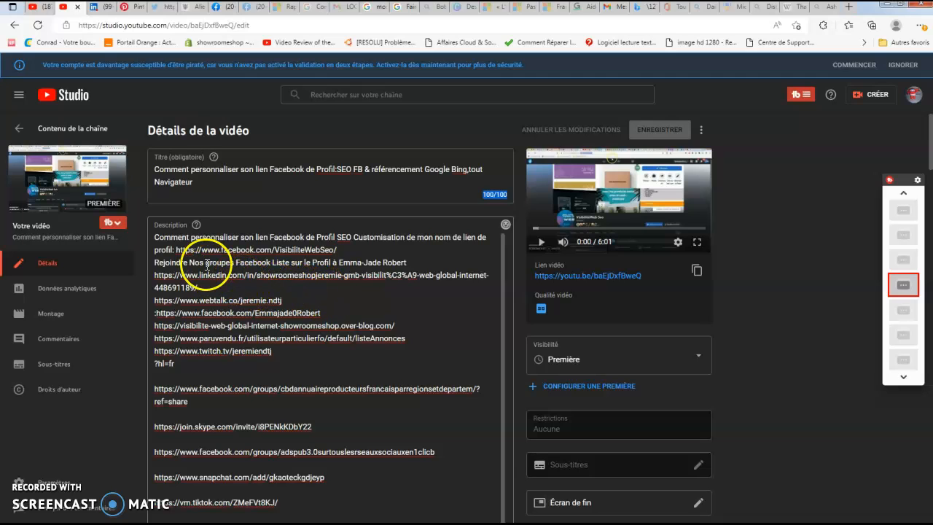
{"action": "left_click", "coordinate": [351, 250]}
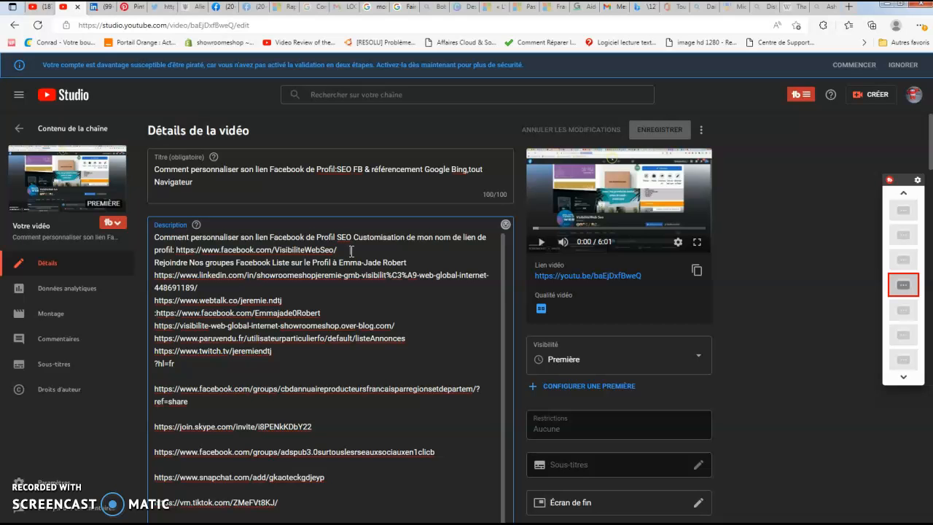
{"action": "scroll", "coordinate": [354, 361], "scroll_direction": "down", "scroll_amount": 3}
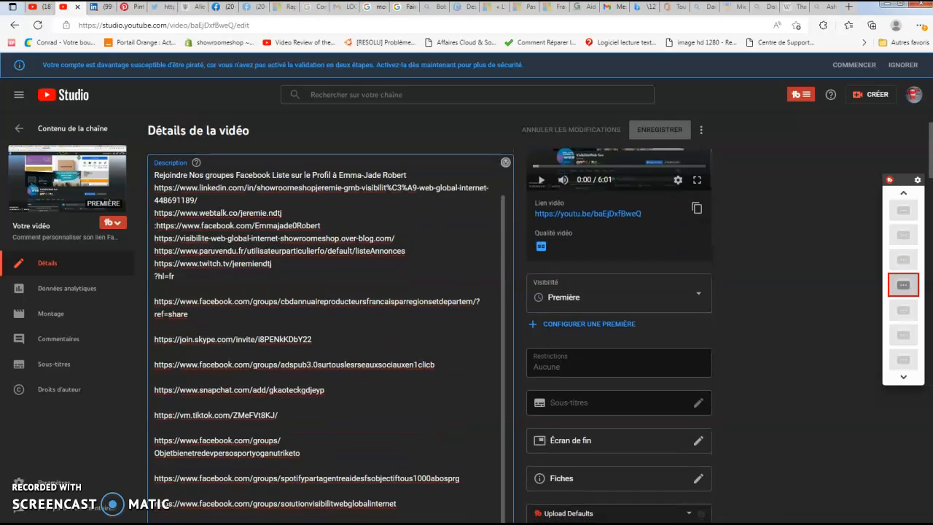
{"action": "scroll", "coordinate": [907, 421], "scroll_direction": "down", "scroll_amount": 2}
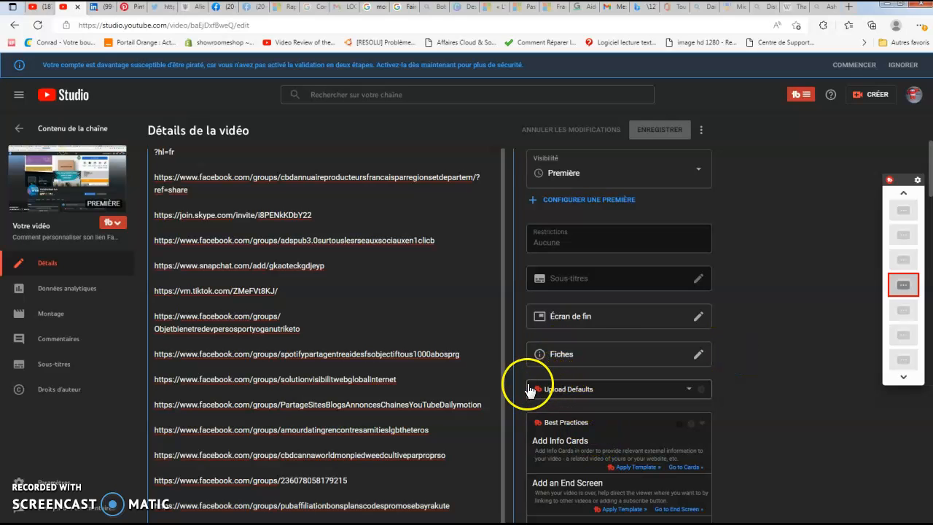
{"action": "scroll", "coordinate": [523, 384], "scroll_direction": "down", "scroll_amount": 4}
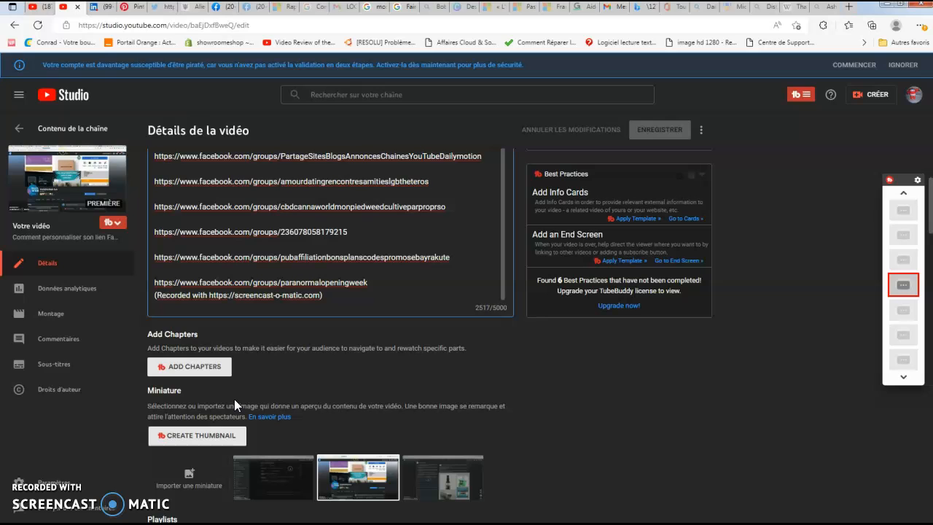
{"action": "scroll", "coordinate": [234, 399], "scroll_direction": "down", "scroll_amount": 1}
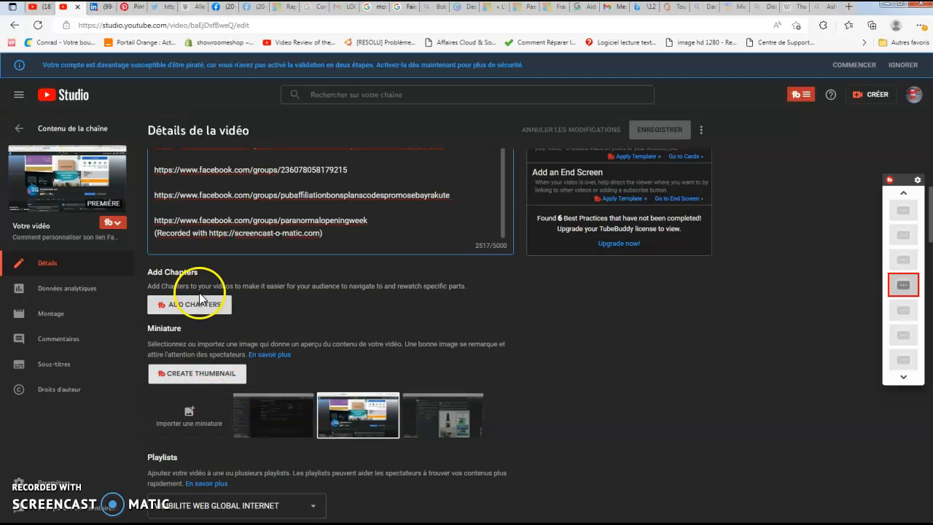
{"action": "left_click", "coordinate": [200, 383]}
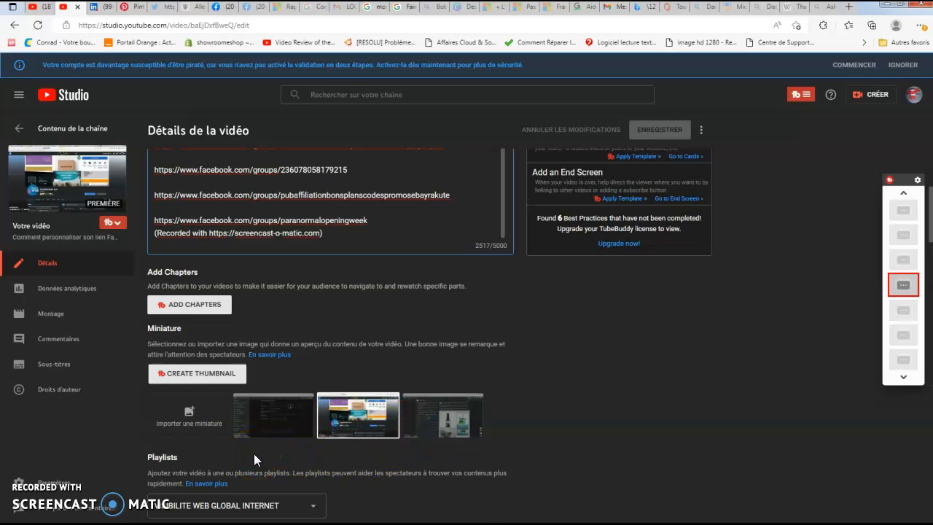
- Review the video's playlist, audience, age limit, commercial communication and automatic chapter settings
{"action": "scroll", "coordinate": [253, 454], "scroll_direction": "down", "scroll_amount": 2}
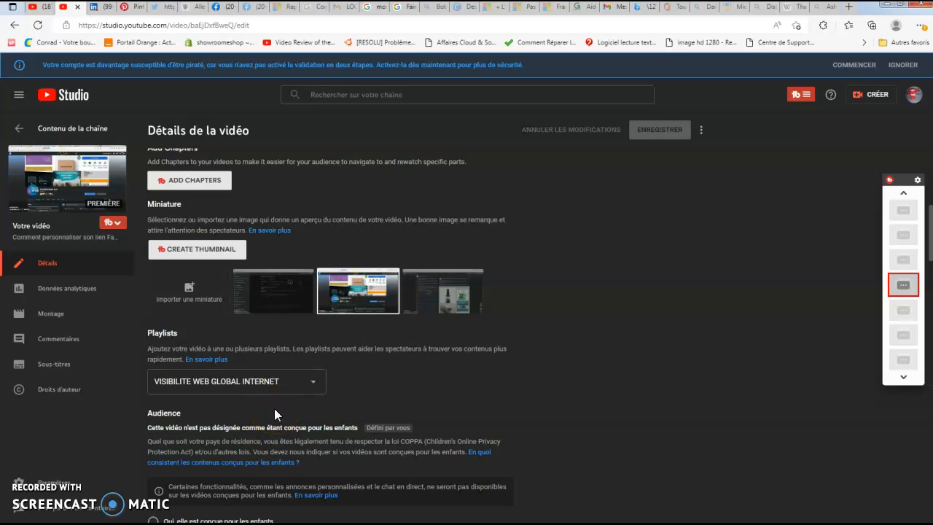
{"action": "scroll", "coordinate": [274, 410], "scroll_direction": "down", "scroll_amount": 2}
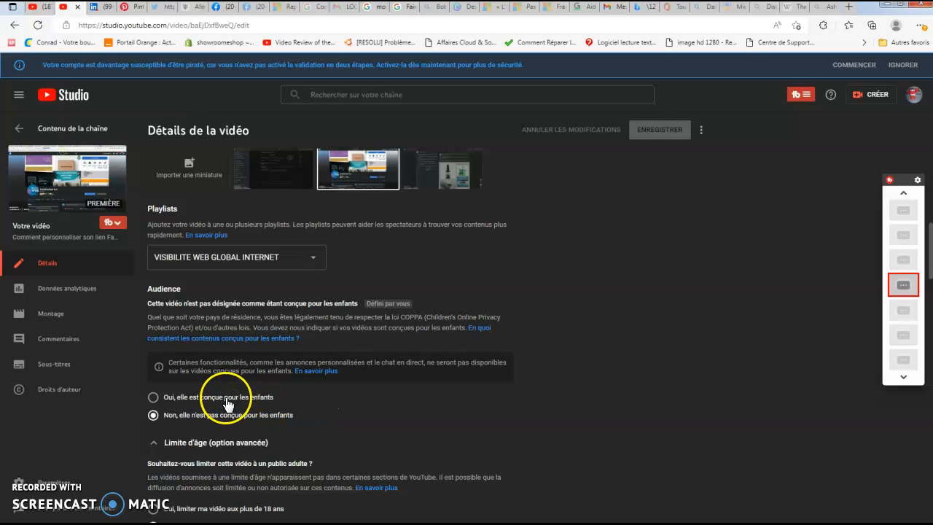
{"action": "scroll", "coordinate": [226, 413], "scroll_direction": "down", "scroll_amount": 3}
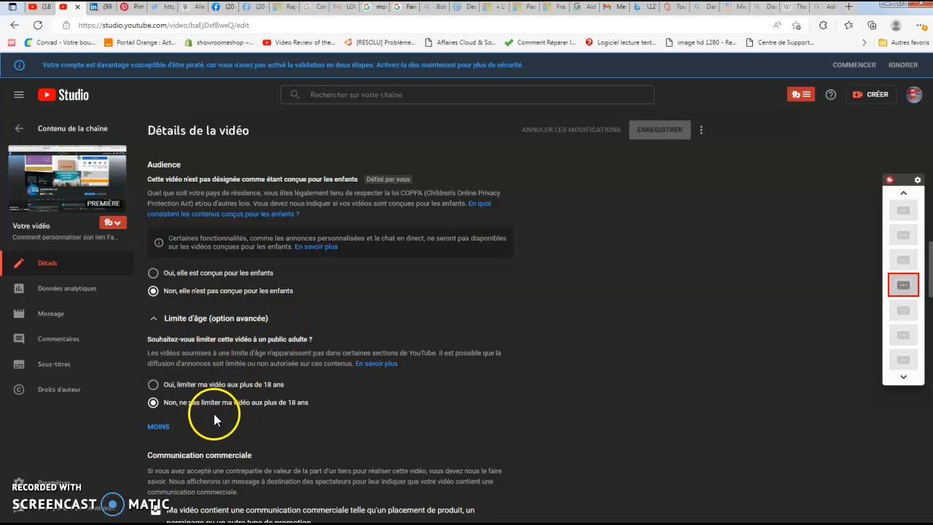
{"action": "scroll", "coordinate": [175, 414], "scroll_direction": "down", "scroll_amount": 3}
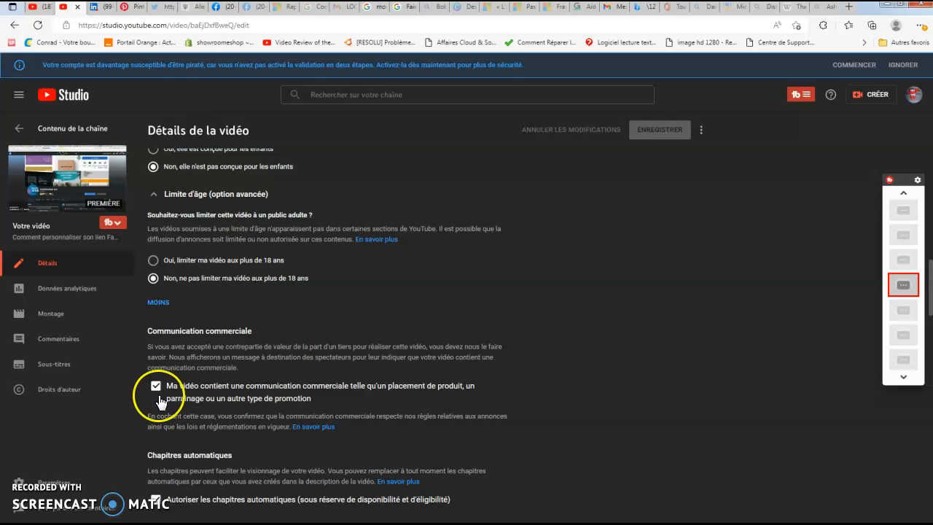
{"action": "scroll", "coordinate": [164, 430], "scroll_direction": "down", "scroll_amount": 1}
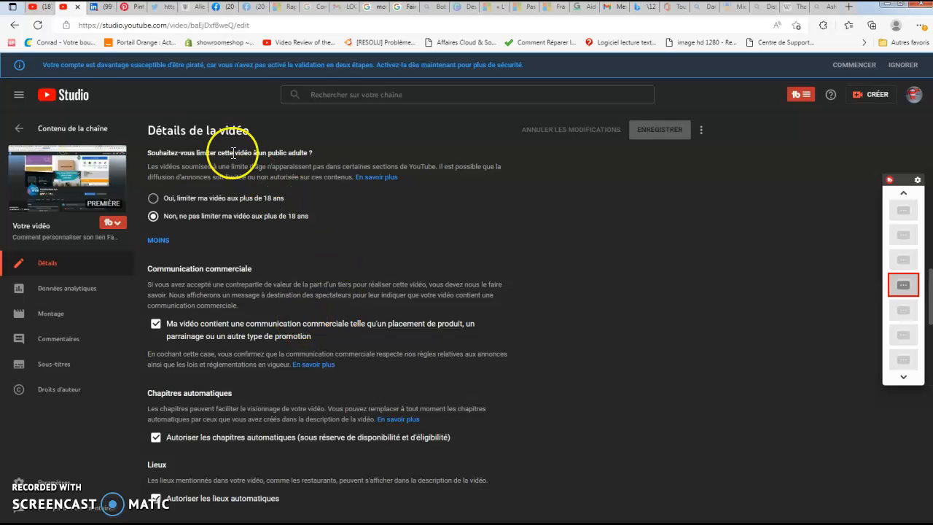
- Look over the YouTube channel's home page and its Channelytics view statistics, and return to the video's details
{"action": "left_click", "coordinate": [36, 13]}
{"action": "left_click", "coordinate": [702, 248]}
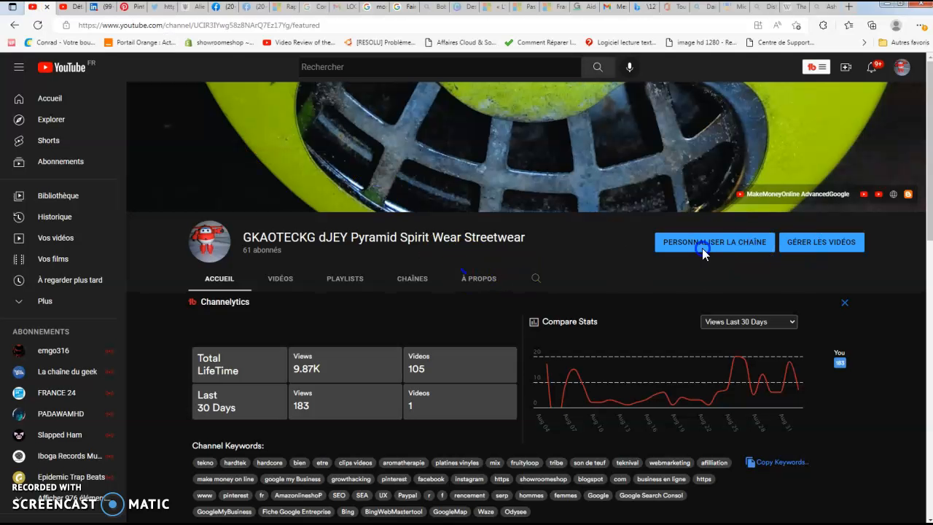
{"action": "left_click", "coordinate": [832, 283]}
{"action": "left_click", "coordinate": [832, 240]}
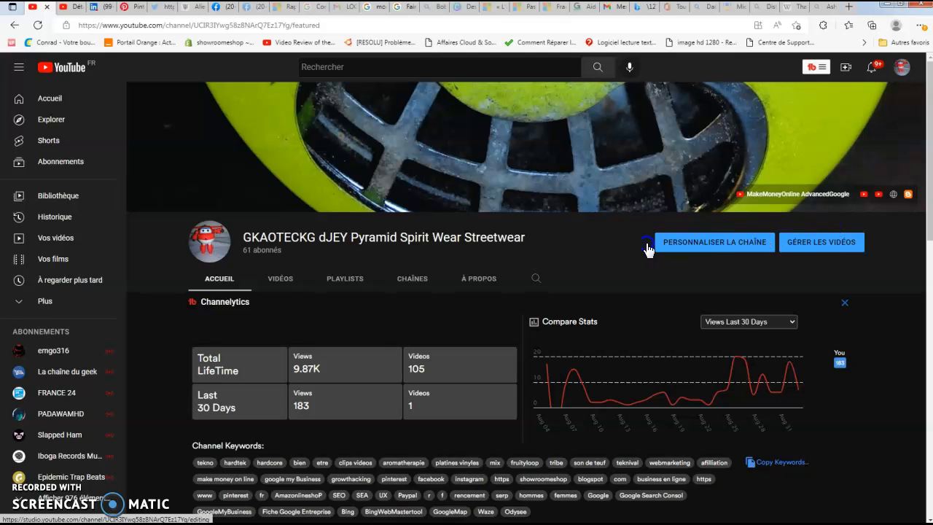
{"action": "left_click", "coordinate": [64, 14]}
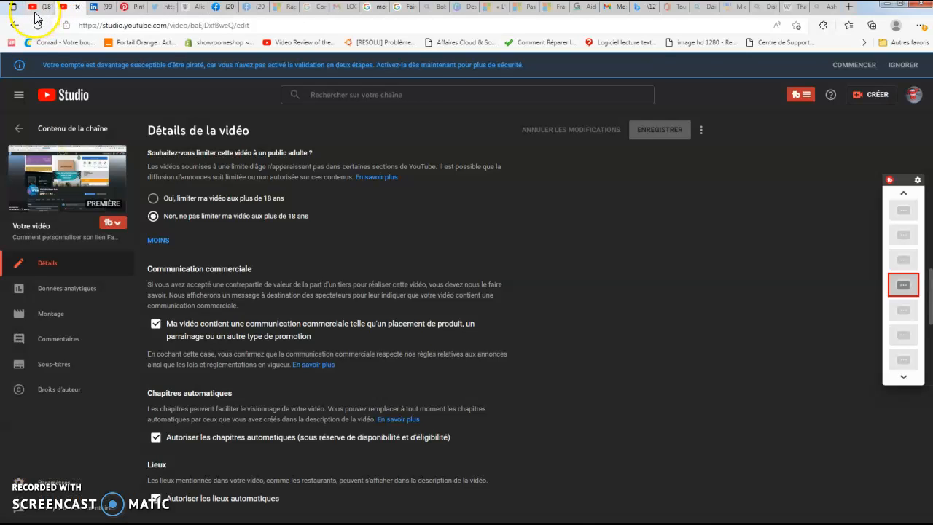
{"action": "left_click", "coordinate": [35, 15]}
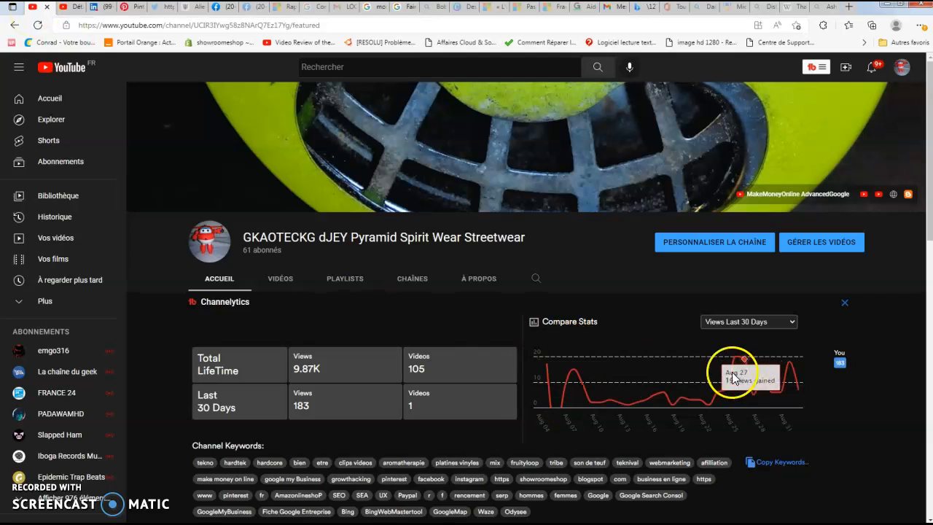
{"action": "mouse_move", "coordinate": [682, 379]}
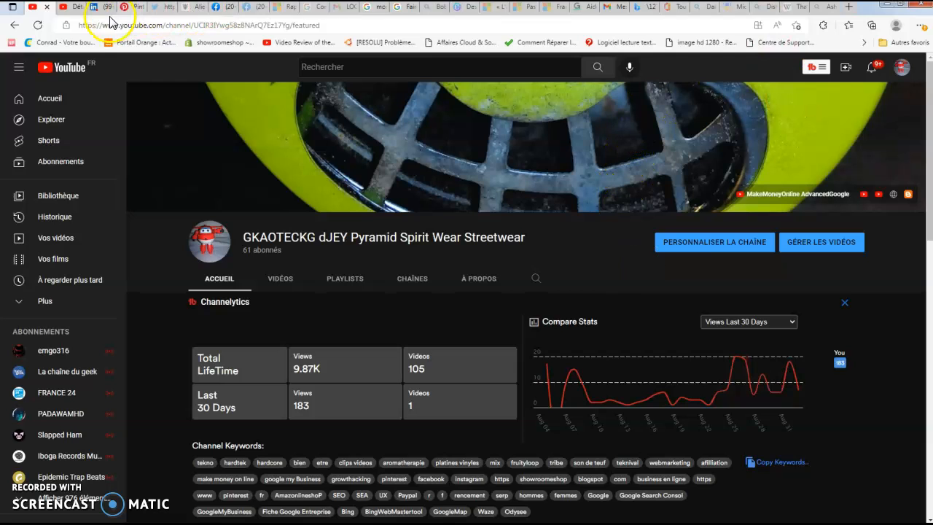
{"action": "left_click", "coordinate": [71, 8]}
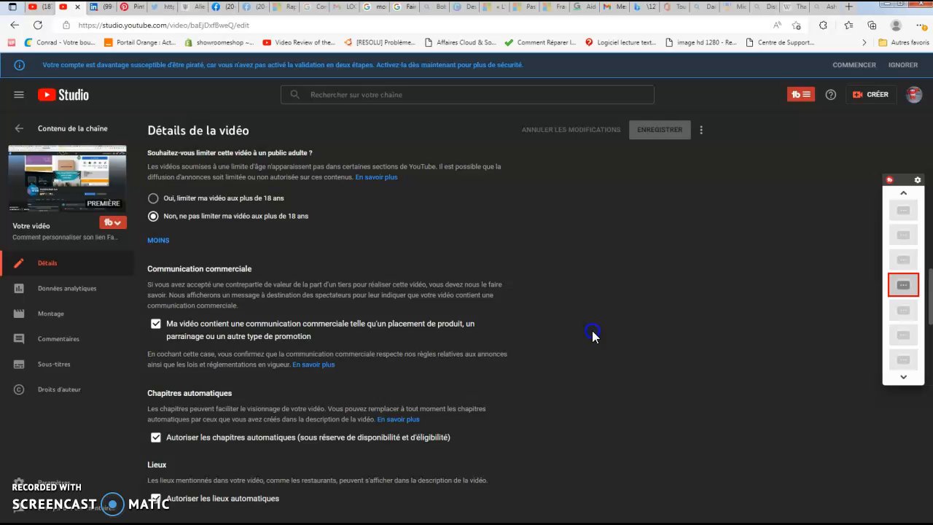
- Examine the video's existing tags and tag tools, continuing through the language, recording date and licence settings
{"action": "scroll", "coordinate": [593, 331], "scroll_direction": "down", "scroll_amount": 6}
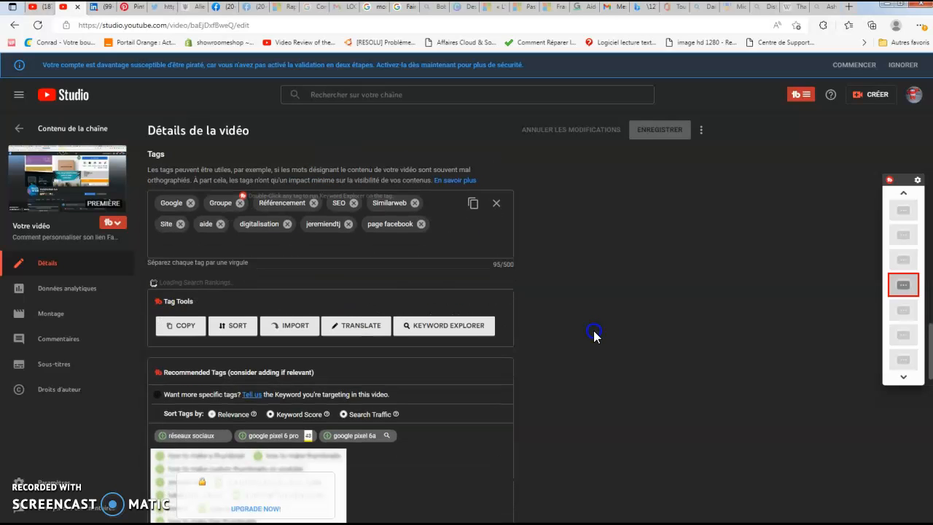
{"action": "left_click", "coordinate": [404, 220]}
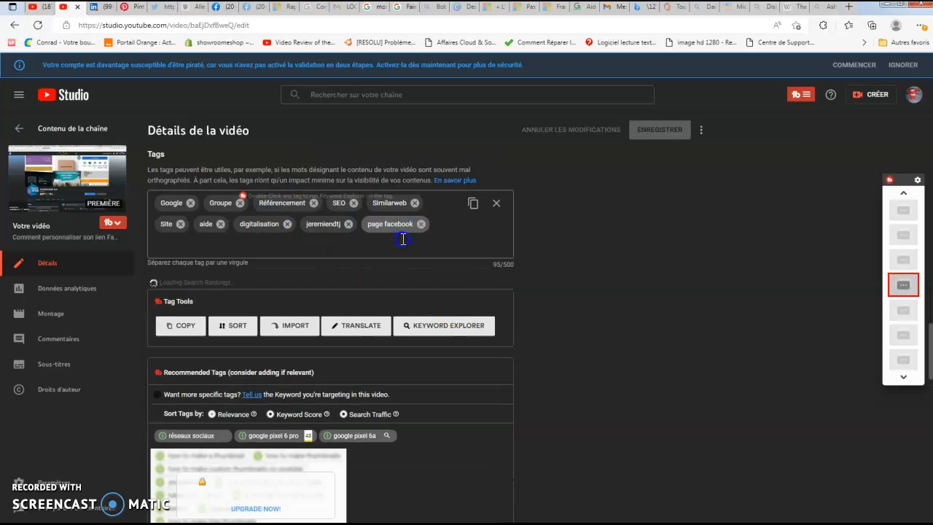
{"action": "left_click", "coordinate": [362, 232]}
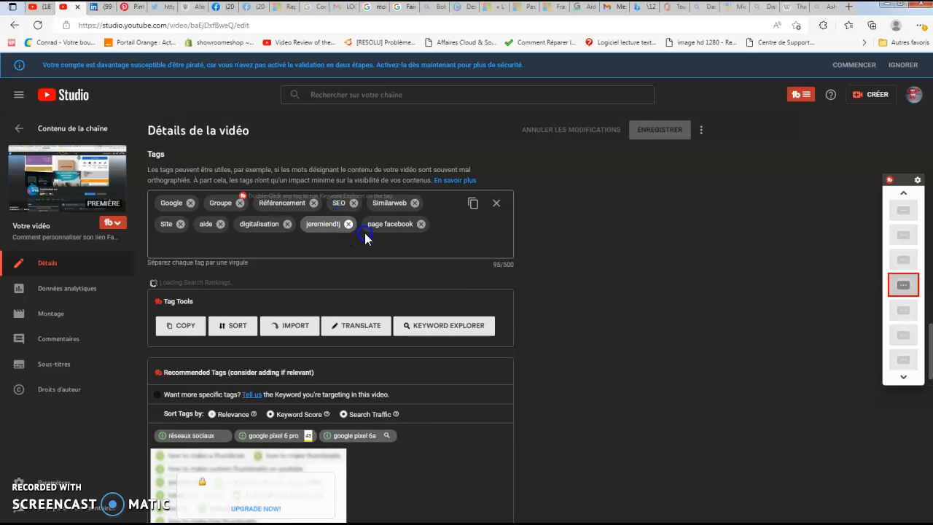
{"action": "left_click", "coordinate": [394, 232]}
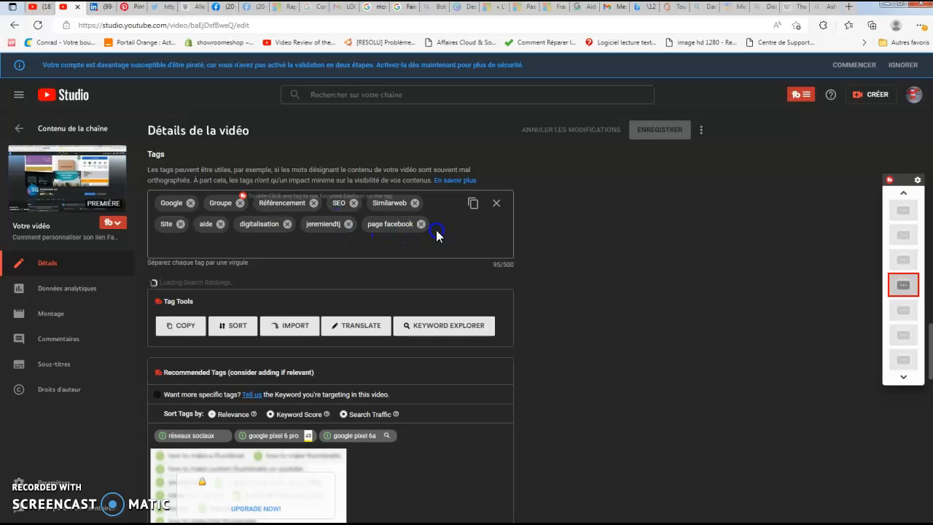
{"action": "scroll", "coordinate": [436, 230], "scroll_direction": "up", "scroll_amount": 1}
{"action": "left_click", "coordinate": [419, 287]}
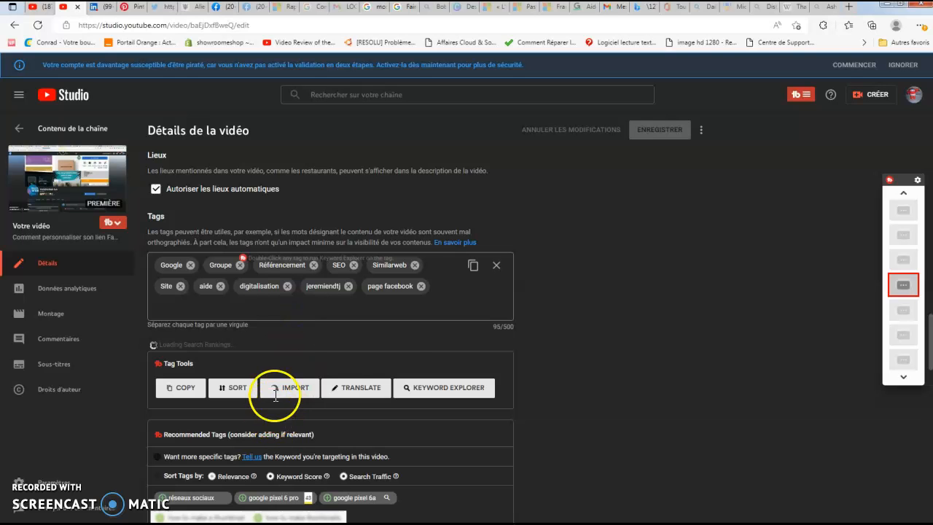
{"action": "scroll", "coordinate": [646, 361], "scroll_direction": "down", "scroll_amount": 5}
{"action": "scroll", "coordinate": [645, 359], "scroll_direction": "down", "scroll_amount": 3}
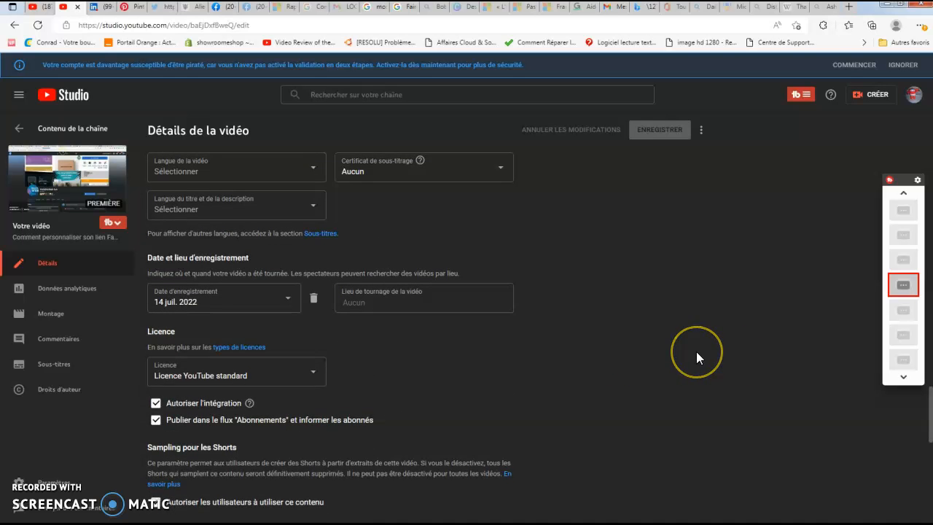
- Add the recommended tag "réseaux sociaux" to the video's tags and save the changes
{"action": "scroll", "coordinate": [696, 356], "scroll_direction": "up", "scroll_amount": 3}
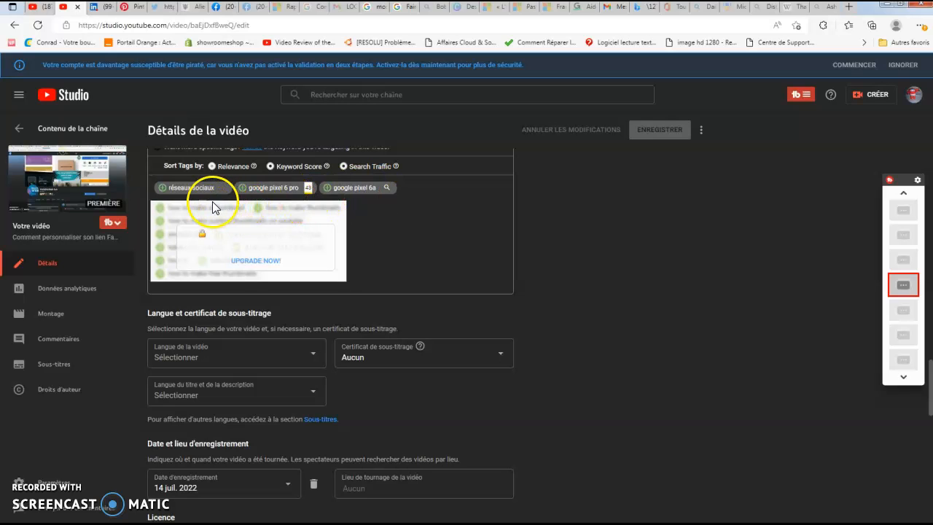
{"action": "scroll", "coordinate": [488, 321], "scroll_direction": "up", "scroll_amount": 2}
{"action": "scroll", "coordinate": [487, 321], "scroll_direction": "up", "scroll_amount": 4}
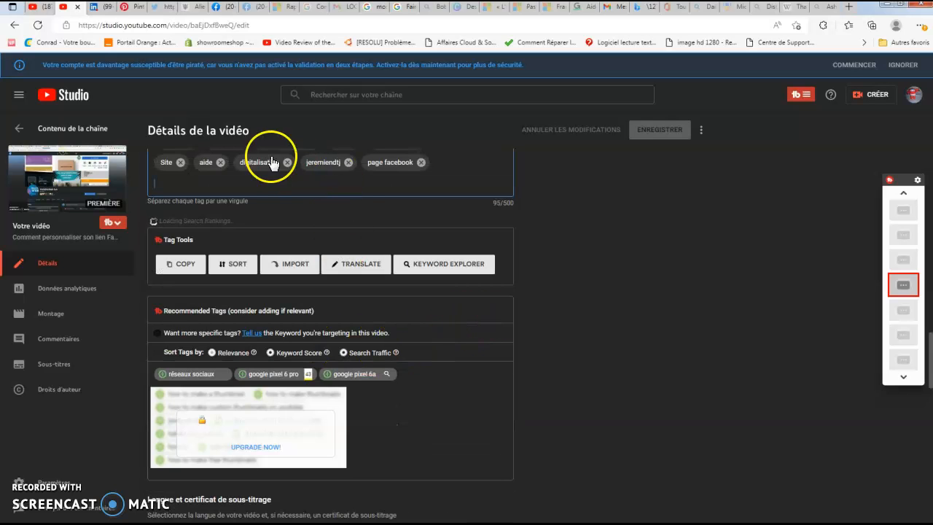
{"action": "scroll", "coordinate": [254, 177], "scroll_direction": "up", "scroll_amount": 2}
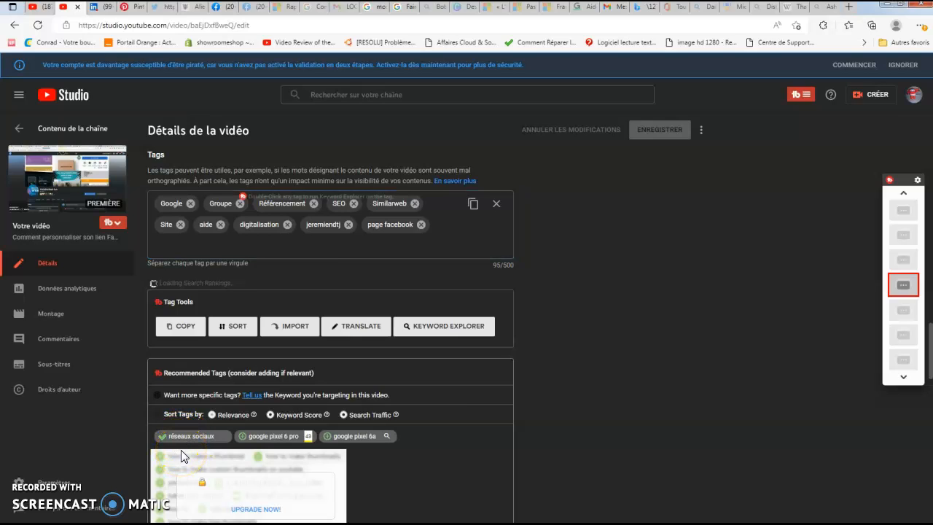
{"action": "left_click", "coordinate": [230, 436]}
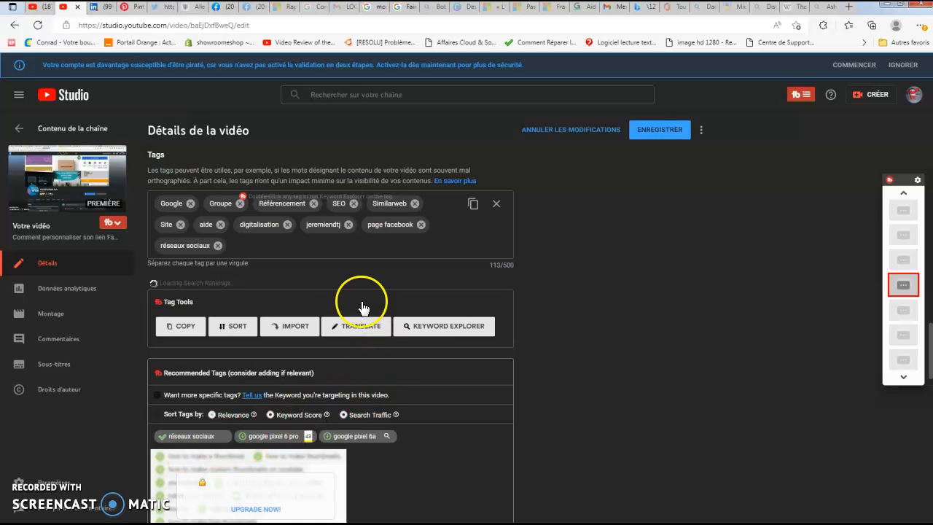
{"action": "left_click_drag", "start_coordinate": [205, 250], "coordinate": [245, 287]}
{"action": "left_click", "coordinate": [651, 138]}
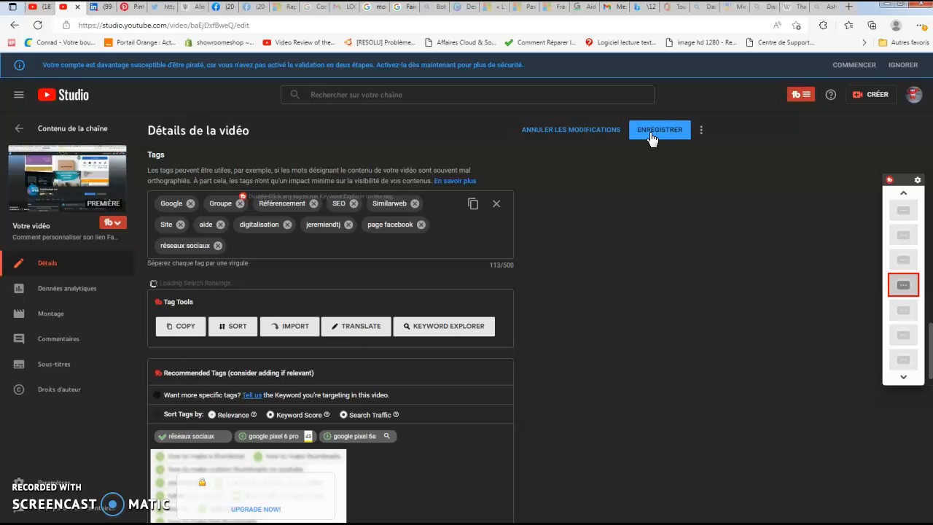
{"action": "left_click", "coordinate": [651, 135]}
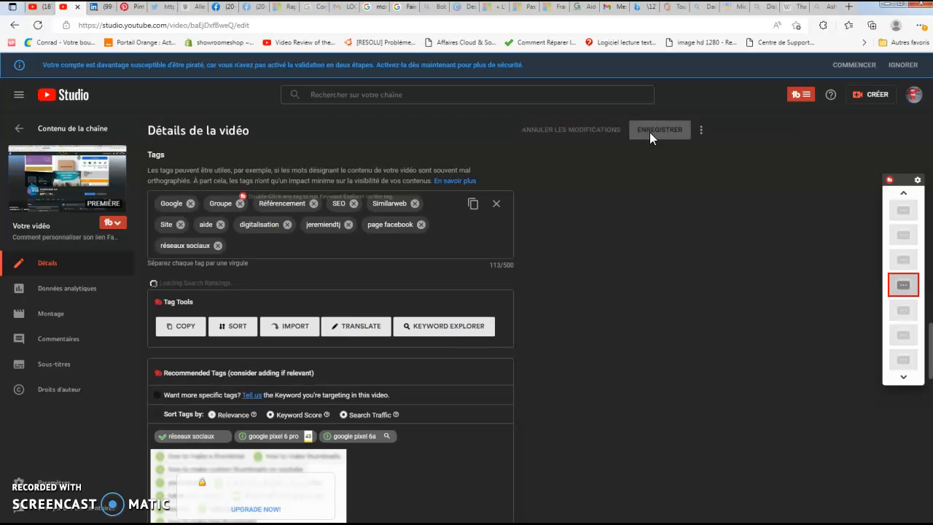
- Review the language, recording date, licence, Shorts sampling, category, comment and live chat settings through the end of the details page
{"action": "left_click", "coordinate": [464, 326]}
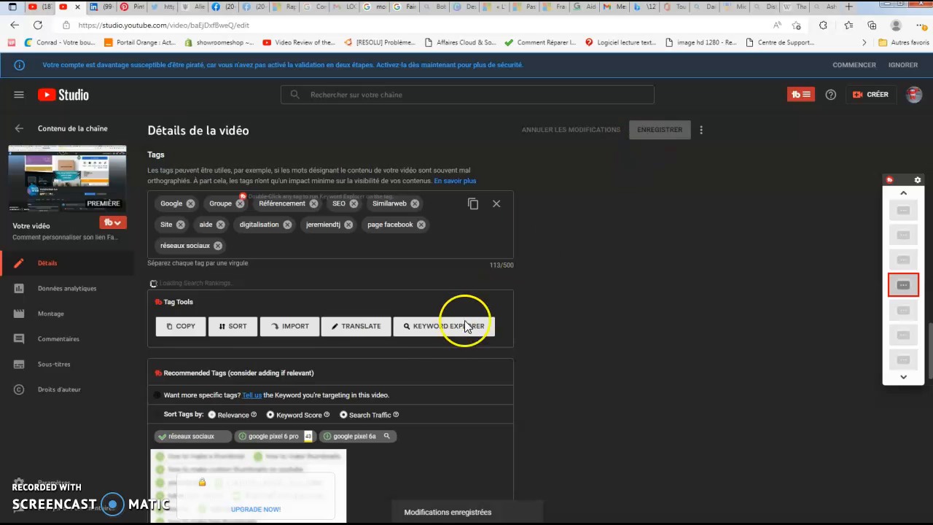
{"action": "scroll", "coordinate": [438, 375], "scroll_direction": "down", "scroll_amount": 1}
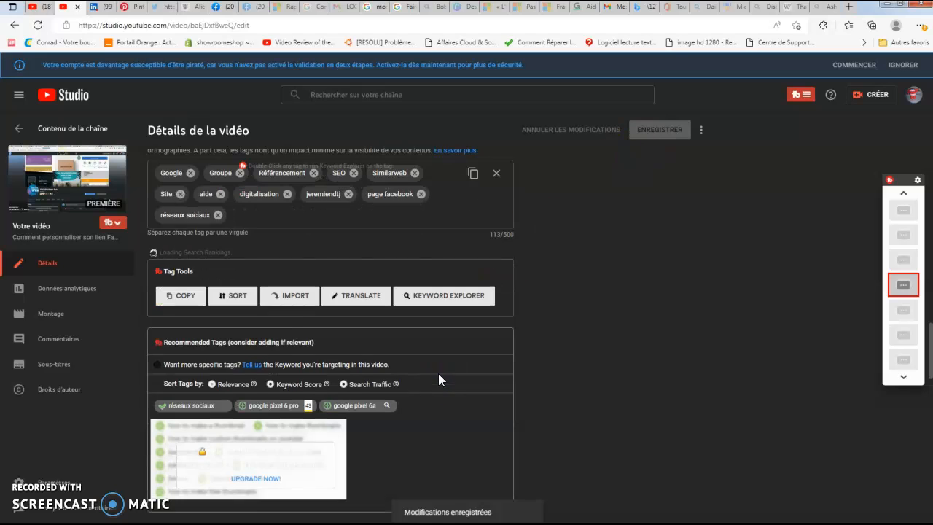
{"action": "scroll", "coordinate": [439, 375], "scroll_direction": "down", "scroll_amount": 3}
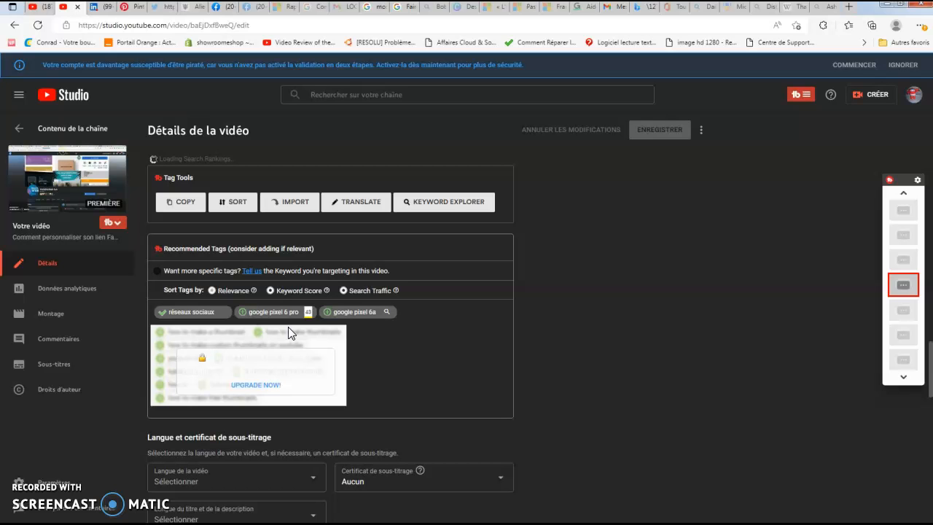
{"action": "scroll", "coordinate": [271, 328], "scroll_direction": "down", "scroll_amount": 3}
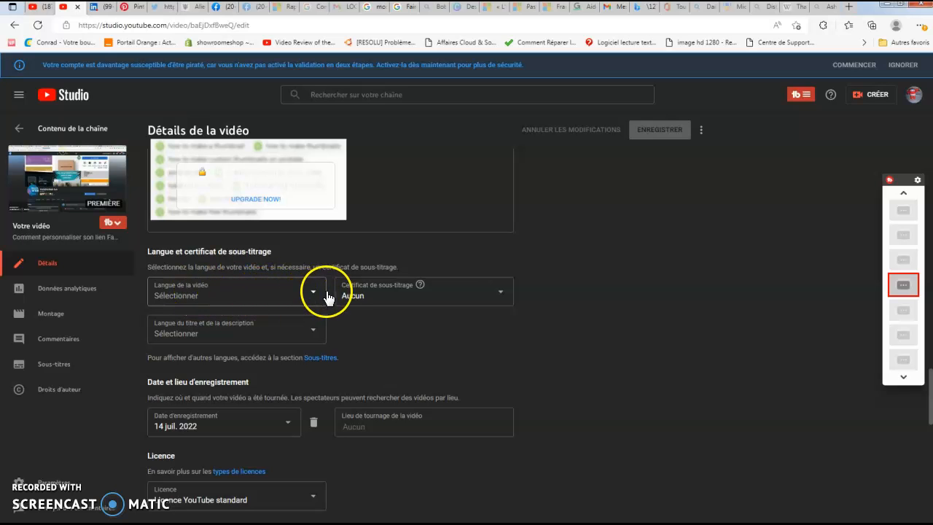
{"action": "scroll", "coordinate": [334, 446], "scroll_direction": "down", "scroll_amount": 1}
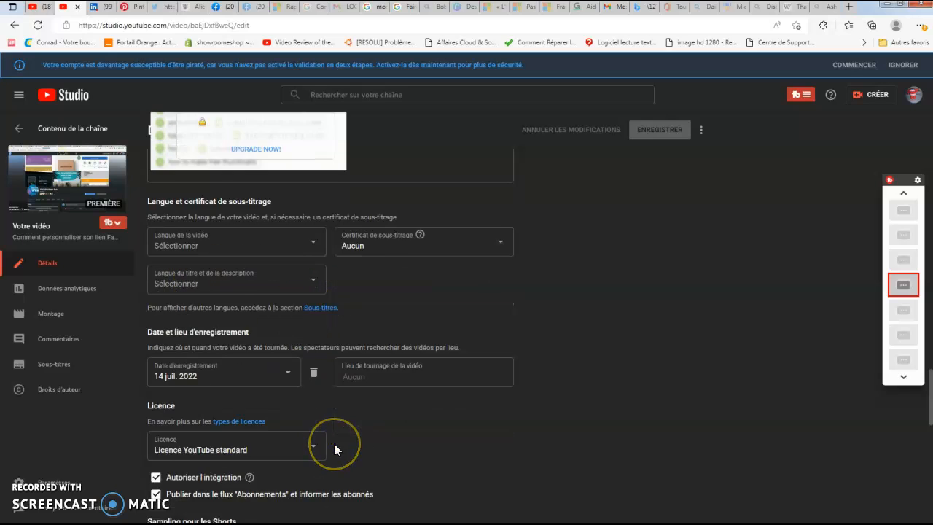
{"action": "scroll", "coordinate": [334, 446], "scroll_direction": "down", "scroll_amount": 4}
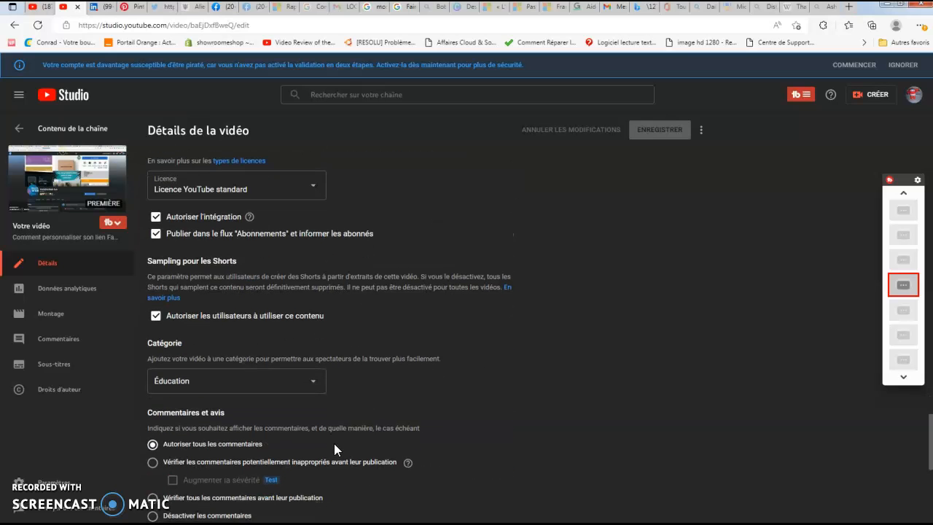
{"action": "scroll", "coordinate": [334, 445], "scroll_direction": "down", "scroll_amount": 5}
{"action": "scroll", "coordinate": [334, 449], "scroll_direction": "up", "scroll_amount": 1}
{"action": "scroll", "coordinate": [334, 449], "scroll_direction": "down", "scroll_amount": 1}
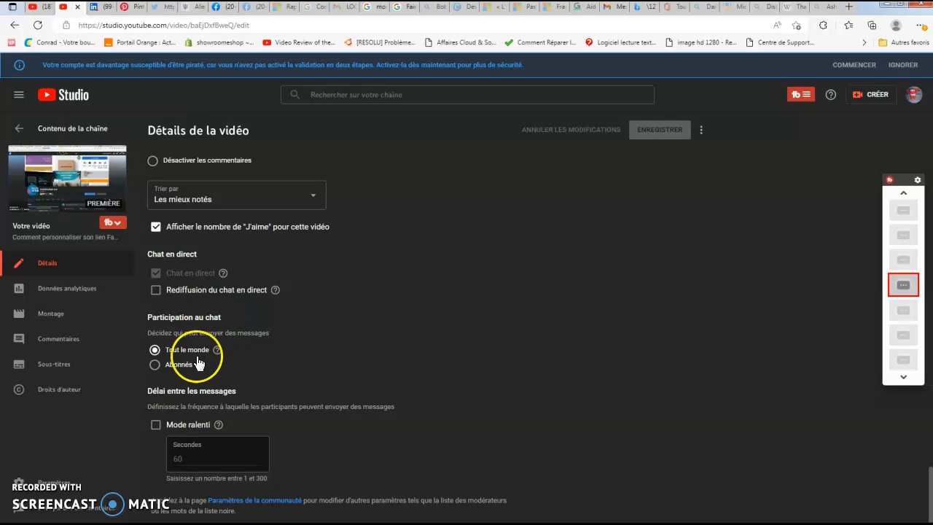
- Re-examine the "J'aime" count, comment moderation, category and licence options, going back up to the video's tags
{"action": "scroll", "coordinate": [206, 392], "scroll_direction": "up", "scroll_amount": 2}
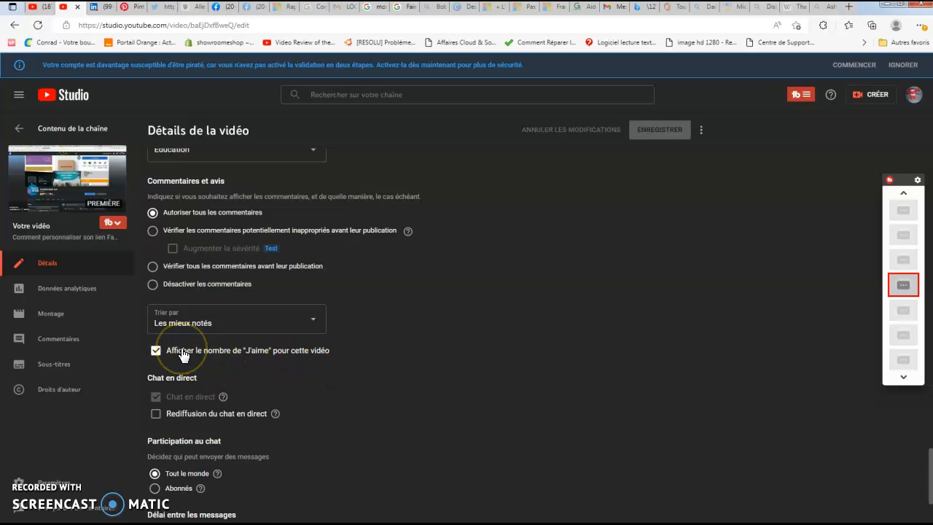
{"action": "scroll", "coordinate": [168, 351], "scroll_direction": "up", "scroll_amount": 1}
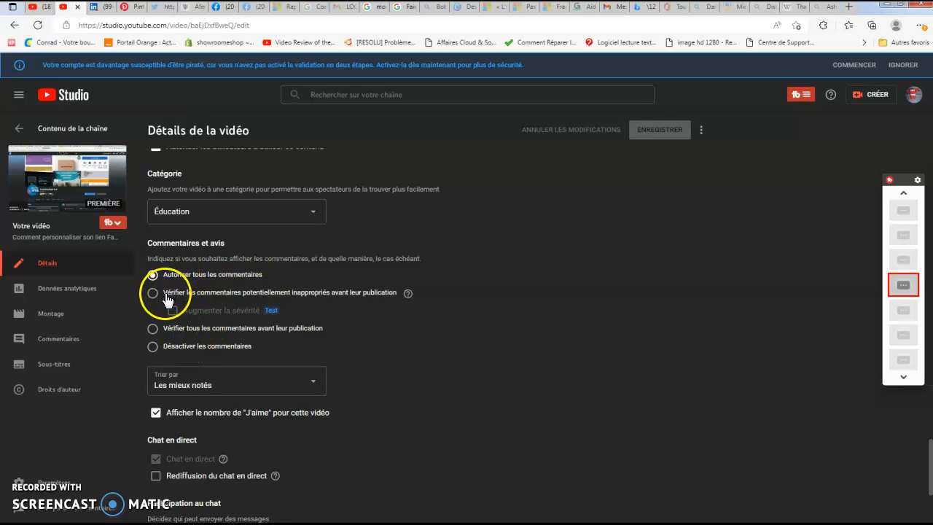
{"action": "scroll", "coordinate": [202, 361], "scroll_direction": "up", "scroll_amount": 3}
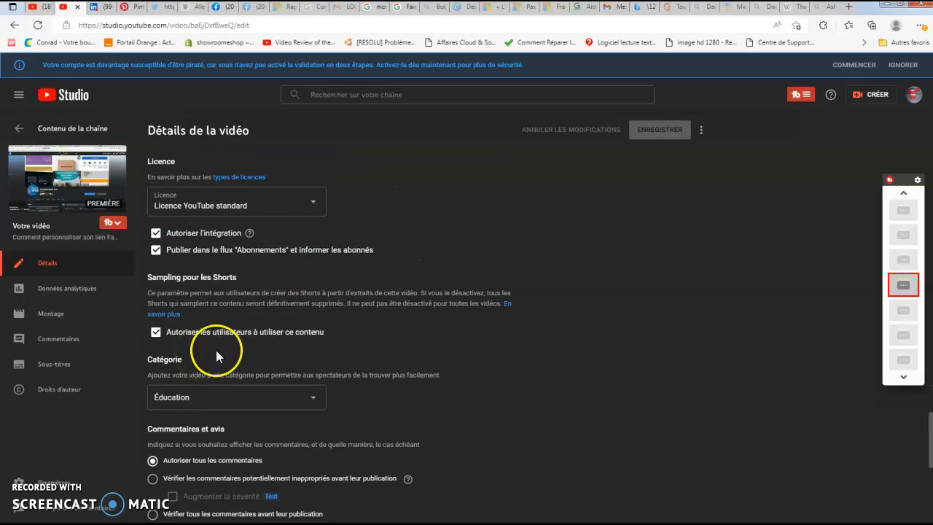
{"action": "scroll", "coordinate": [287, 350], "scroll_direction": "up", "scroll_amount": 7}
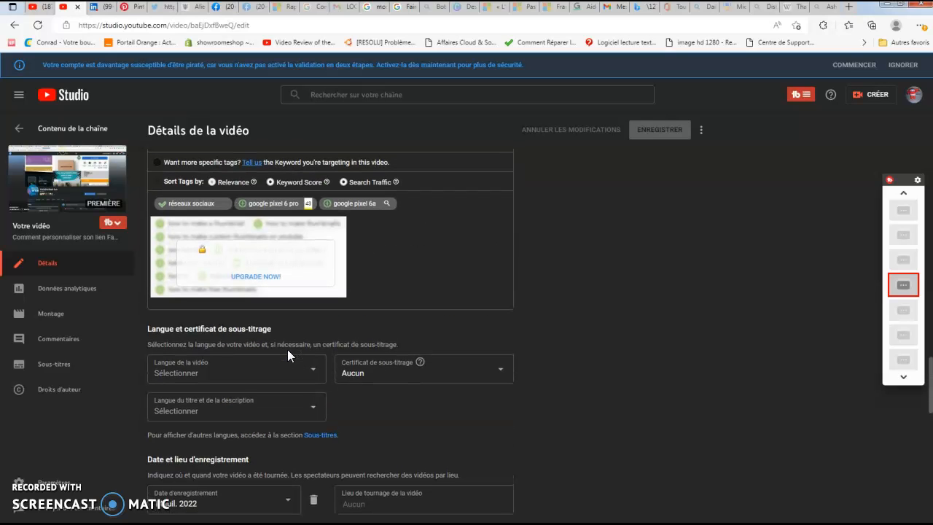
{"action": "scroll", "coordinate": [287, 350], "scroll_direction": "up", "scroll_amount": 10}
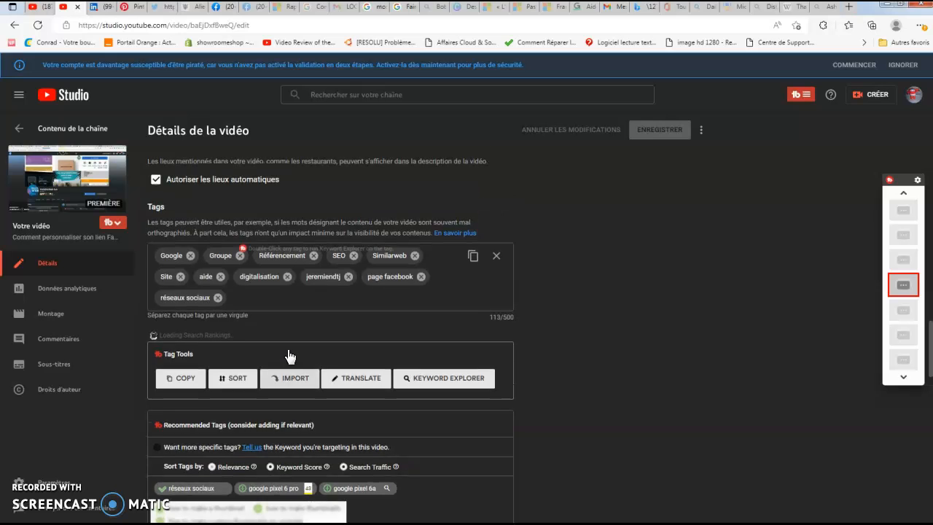
- Add a video info card to the video that links to the channel's "FICHE ETABLISSEMENT CONFIG A PARTIR D4 UNE AD..." video
{"action": "scroll", "coordinate": [287, 351], "scroll_direction": "up", "scroll_amount": 10}
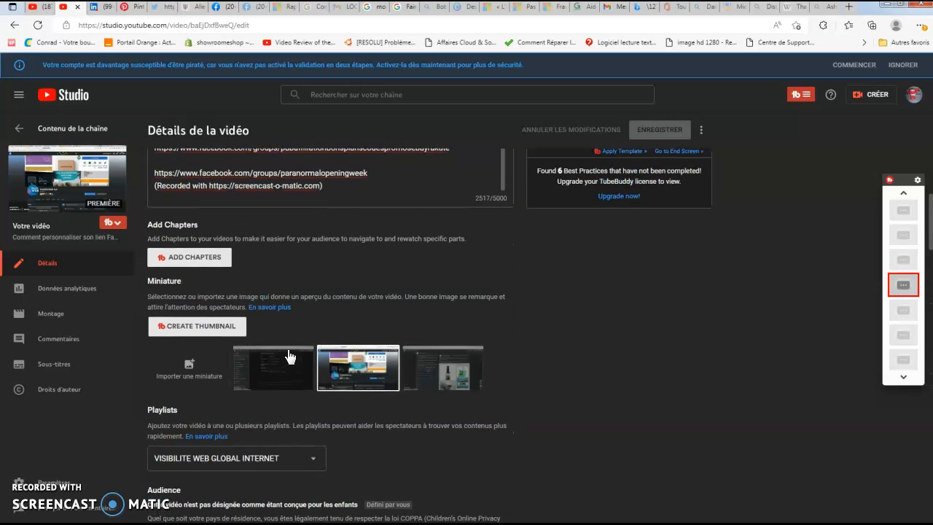
{"action": "scroll", "coordinate": [289, 355], "scroll_direction": "up", "scroll_amount": 5}
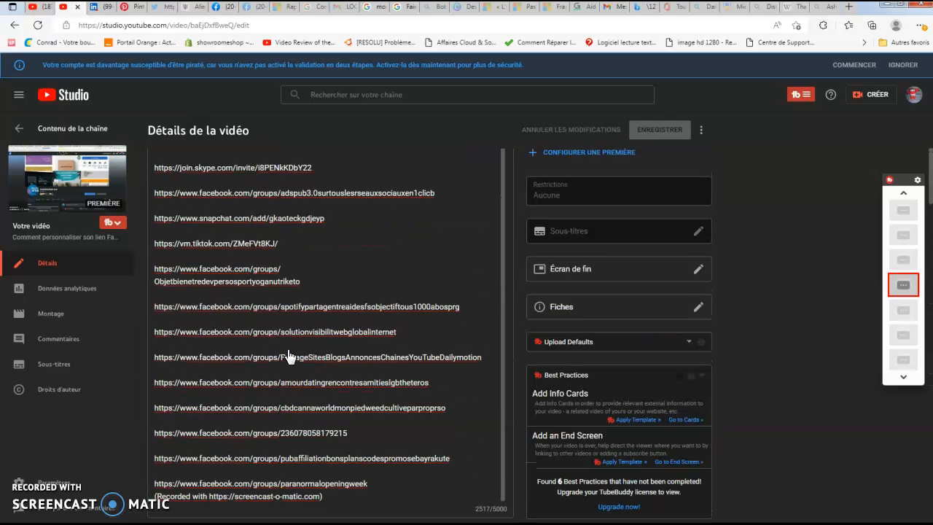
{"action": "left_click", "coordinate": [696, 312]}
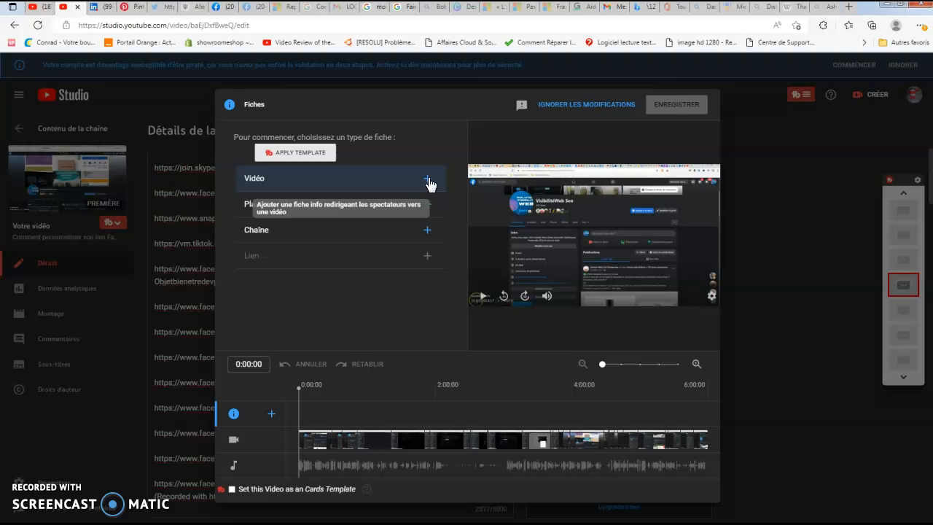
{"action": "left_click", "coordinate": [429, 182]}
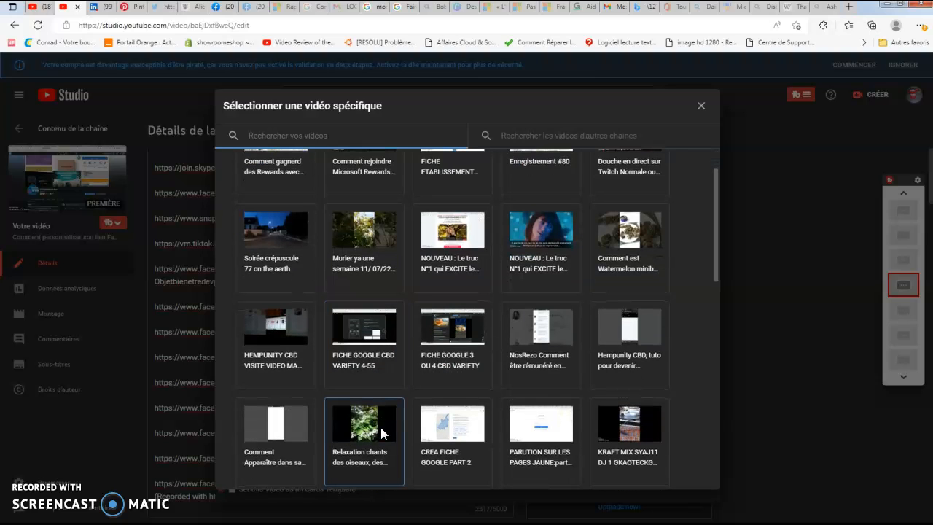
{"action": "scroll", "coordinate": [380, 424], "scroll_direction": "down", "scroll_amount": 2}
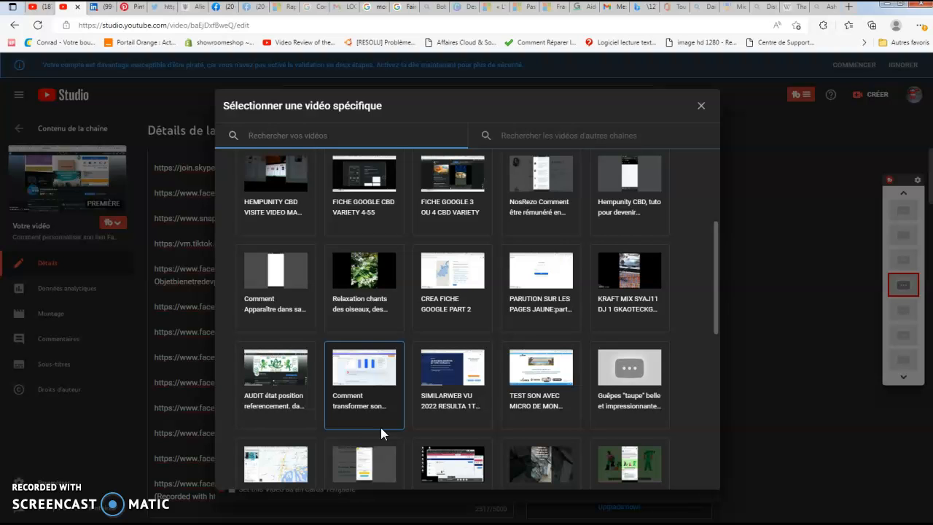
{"action": "scroll", "coordinate": [380, 427], "scroll_direction": "up", "scroll_amount": 3}
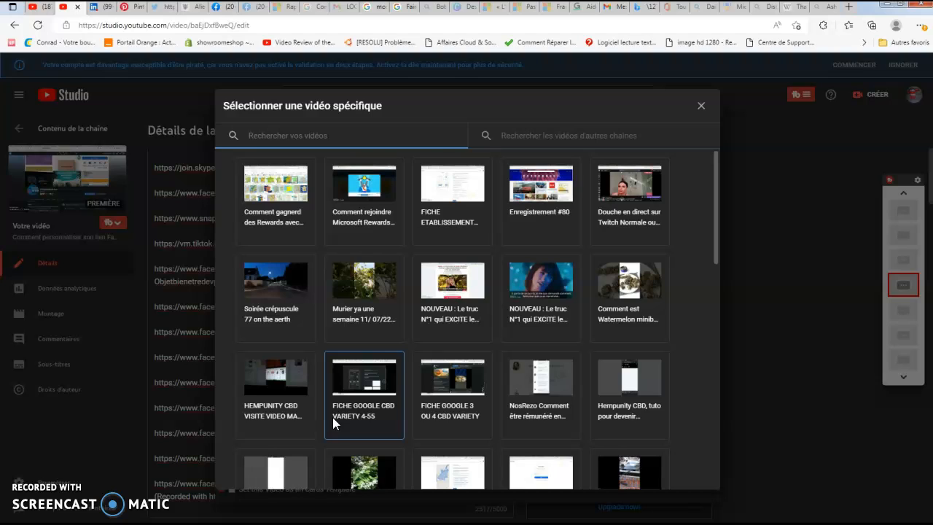
{"action": "scroll", "coordinate": [333, 417], "scroll_direction": "down", "scroll_amount": 1}
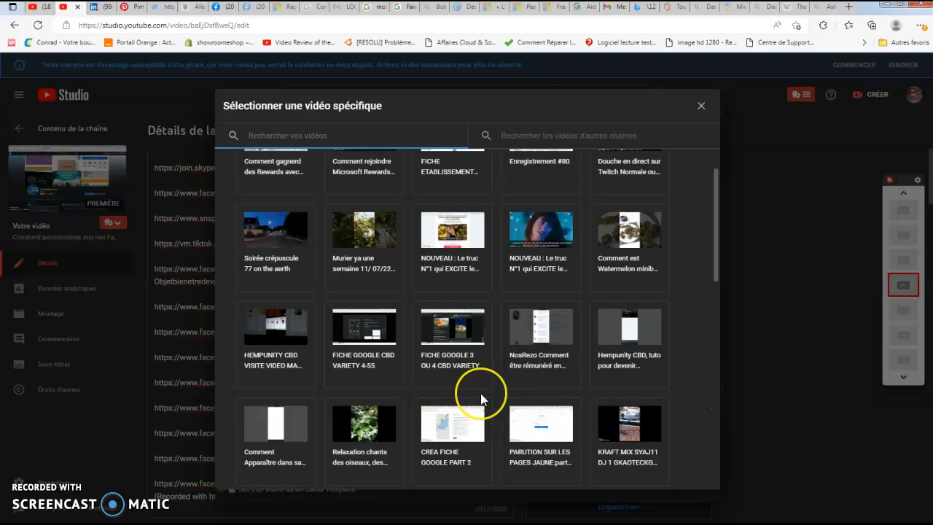
{"action": "scroll", "coordinate": [481, 396], "scroll_direction": "up", "scroll_amount": 1}
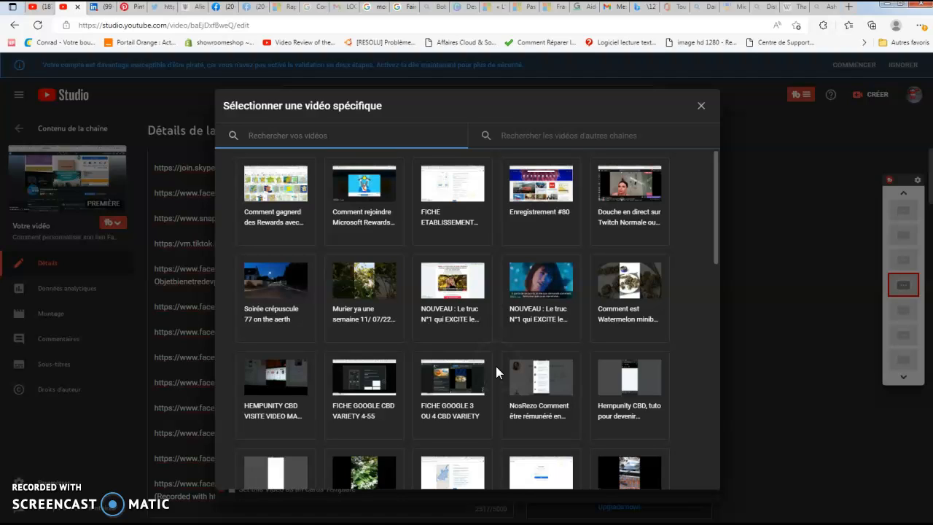
{"action": "left_click", "coordinate": [550, 417]}
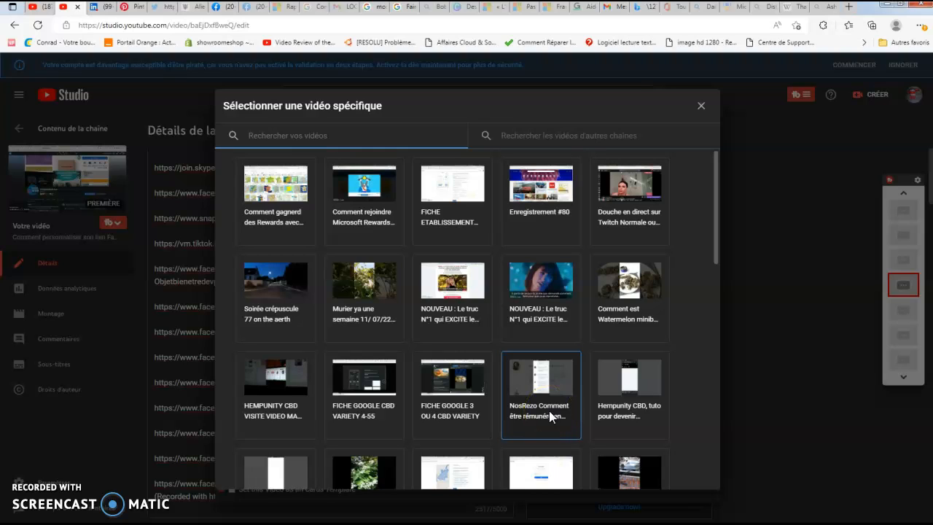
{"action": "left_click", "coordinate": [506, 221]}
{"action": "left_click", "coordinate": [477, 206]}
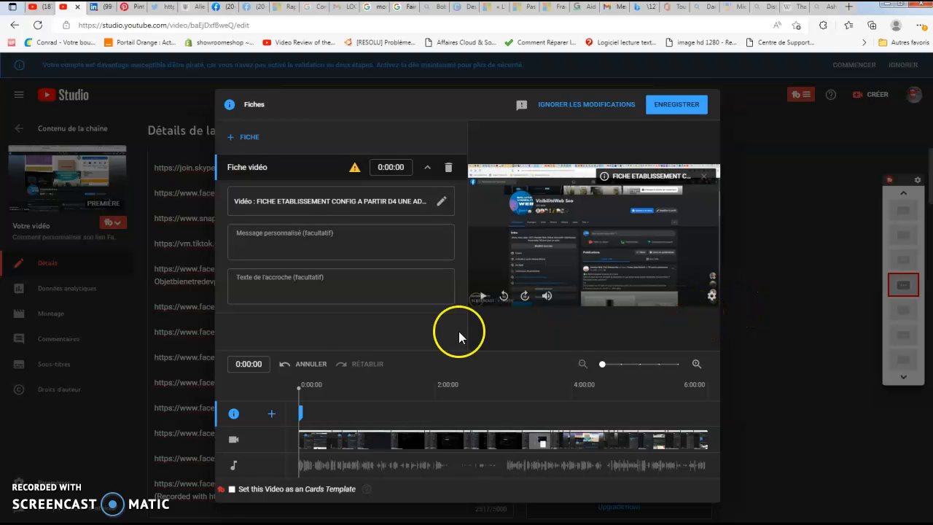
- Move the video card along the timeline to the end of the video at 6:00:00
{"action": "left_click_drag", "start_coordinate": [328, 382], "coordinate": [327, 409]}
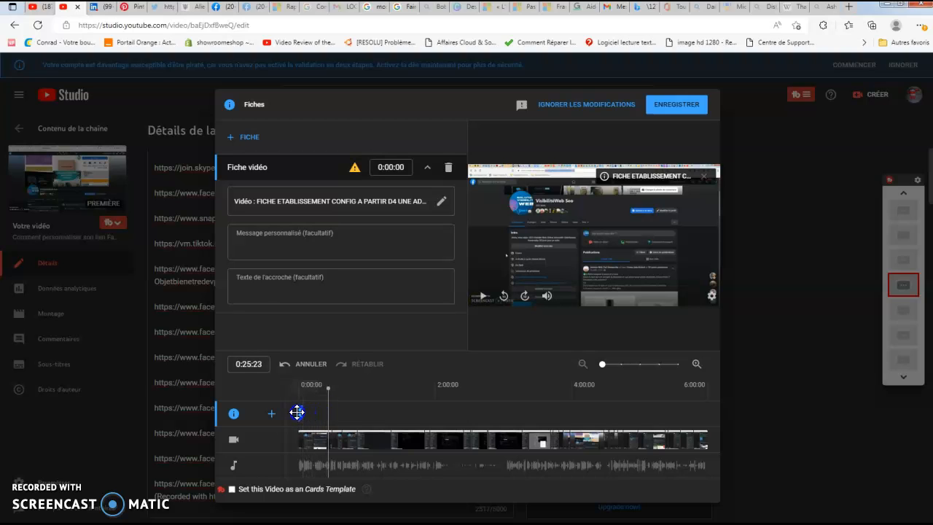
{"action": "left_click_drag", "start_coordinate": [301, 413], "coordinate": [344, 408]}
{"action": "mouse_move", "coordinate": [345, 409]}
{"action": "left_mouse_down"}
{"action": "mouse_move", "coordinate": [382, 413]}
{"action": "mouse_move", "coordinate": [331, 414]}
{"action": "mouse_move", "coordinate": [413, 401]}
{"action": "left_mouse_up"}
{"action": "left_click_drag", "start_coordinate": [412, 401], "coordinate": [722, 408]}
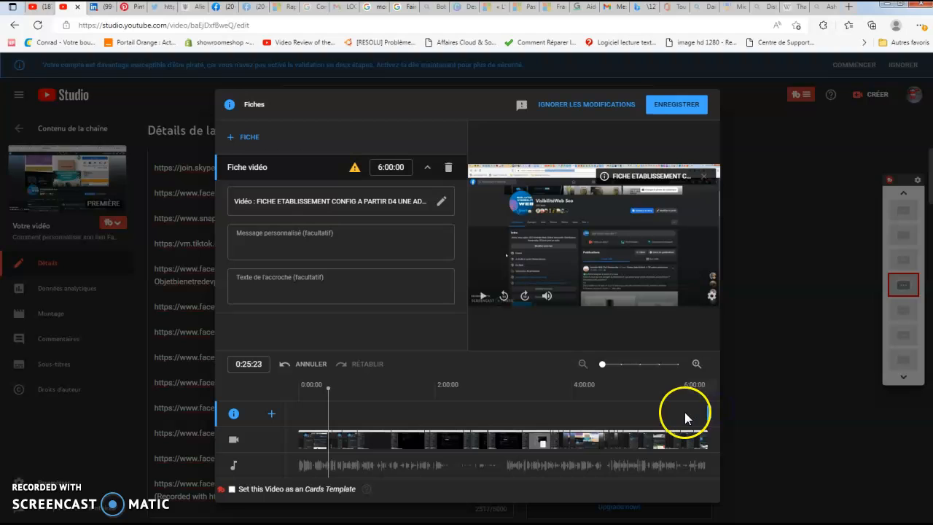
- Move the video card to 5:21:13 on the timeline and save the cards
{"action": "left_click", "coordinate": [640, 411]}
{"action": "left_click_drag", "start_coordinate": [635, 413], "coordinate": [687, 403]}
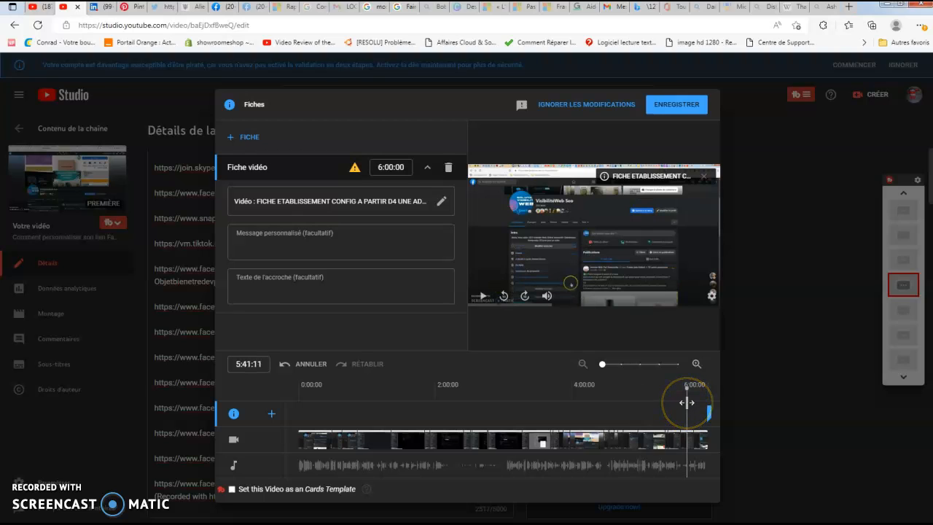
{"action": "left_click", "coordinate": [707, 407]}
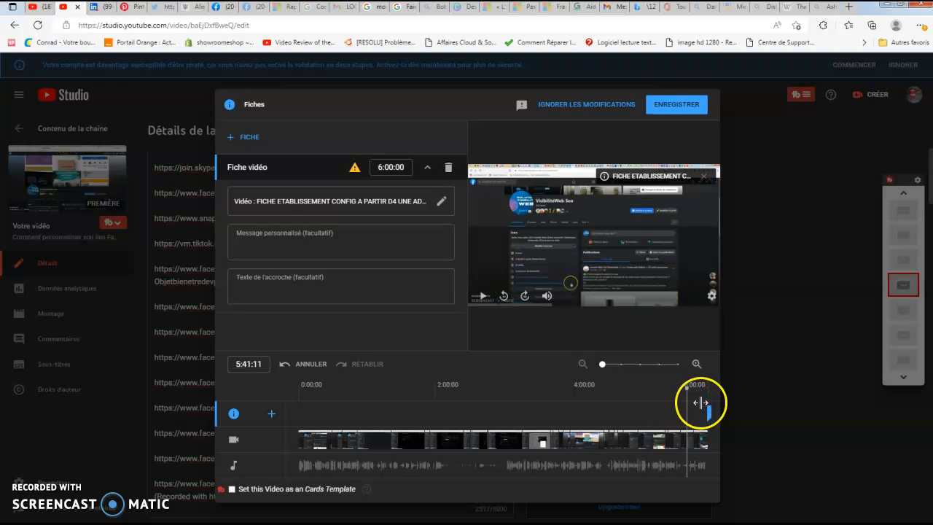
{"action": "mouse_move", "coordinate": [708, 404]}
{"action": "left_mouse_down"}
{"action": "mouse_move", "coordinate": [710, 424]}
{"action": "mouse_move", "coordinate": [696, 416]}
{"action": "mouse_move", "coordinate": [702, 411]}
{"action": "left_mouse_up"}
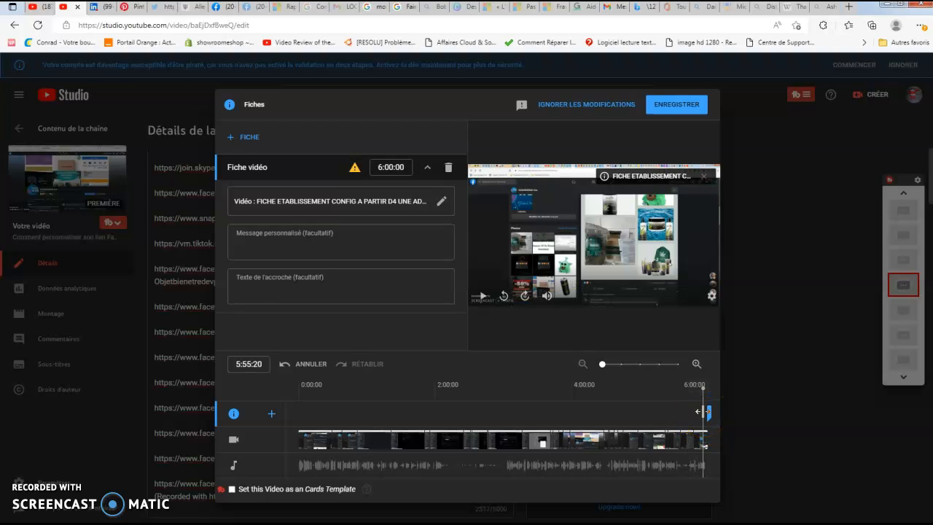
{"action": "left_click_drag", "start_coordinate": [698, 411], "coordinate": [663, 412]}
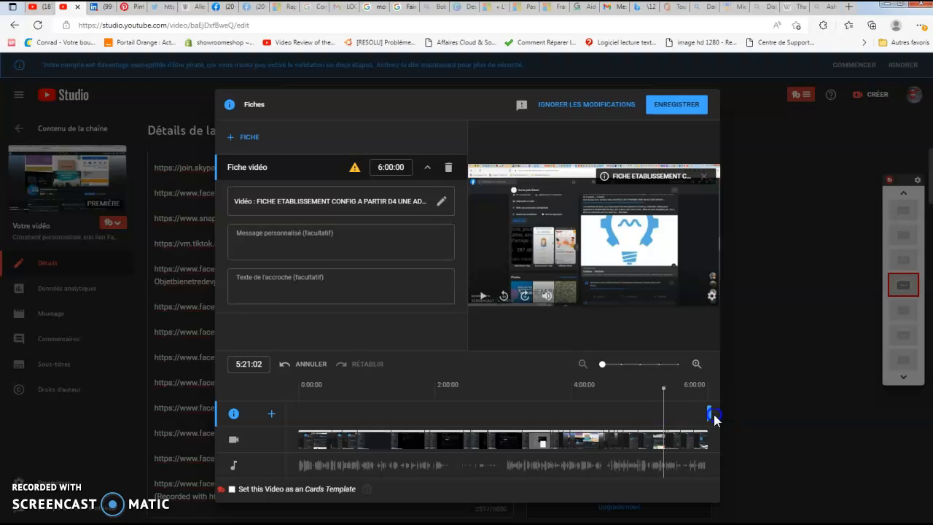
{"action": "mouse_move", "coordinate": [710, 415]}
{"action": "left_mouse_down"}
{"action": "mouse_move", "coordinate": [658, 413]}
{"action": "mouse_move", "coordinate": [666, 414]}
{"action": "left_mouse_up"}
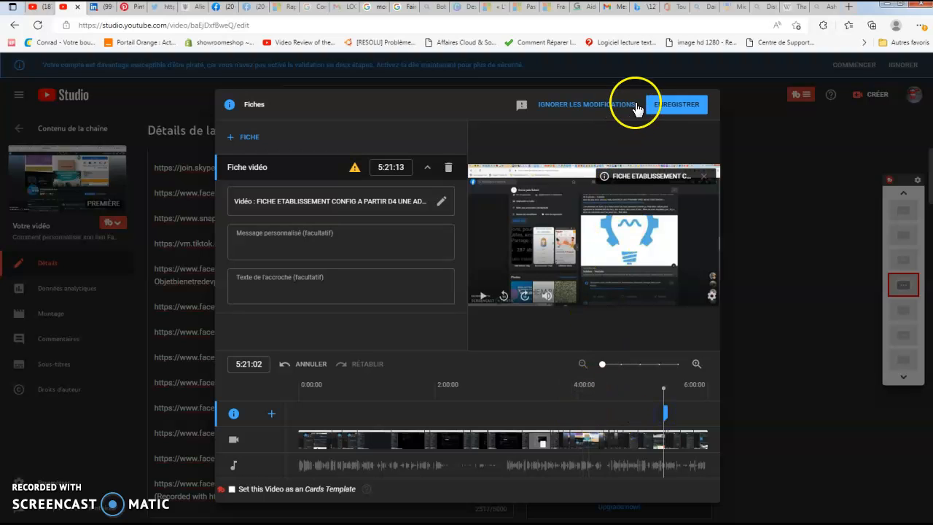
{"action": "left_click", "coordinate": [661, 105]}
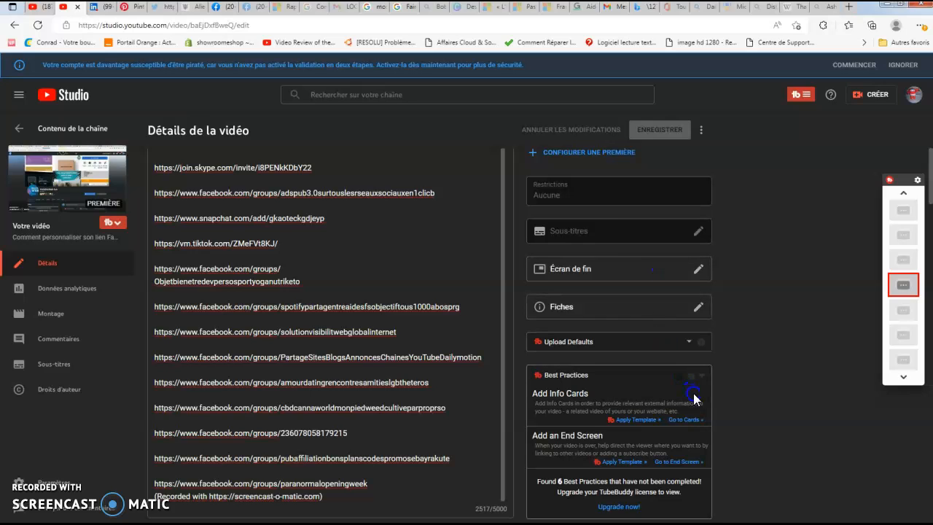
{"action": "left_click", "coordinate": [802, 370]}
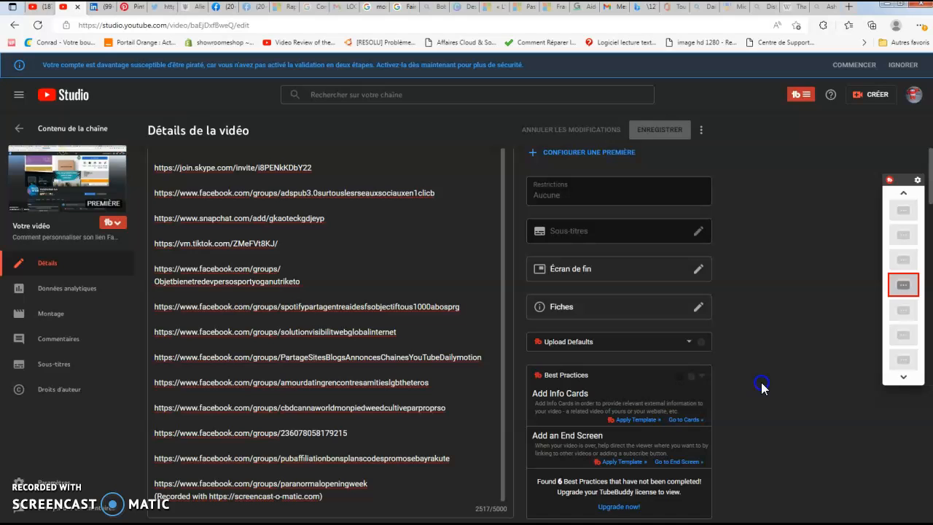
- Switch to the Bing search for SHOWROOMESHOP and examine the first two pages of results for the brand's blog and social profiles
{"action": "scroll", "coordinate": [761, 387], "scroll_direction": "up", "scroll_amount": 3}
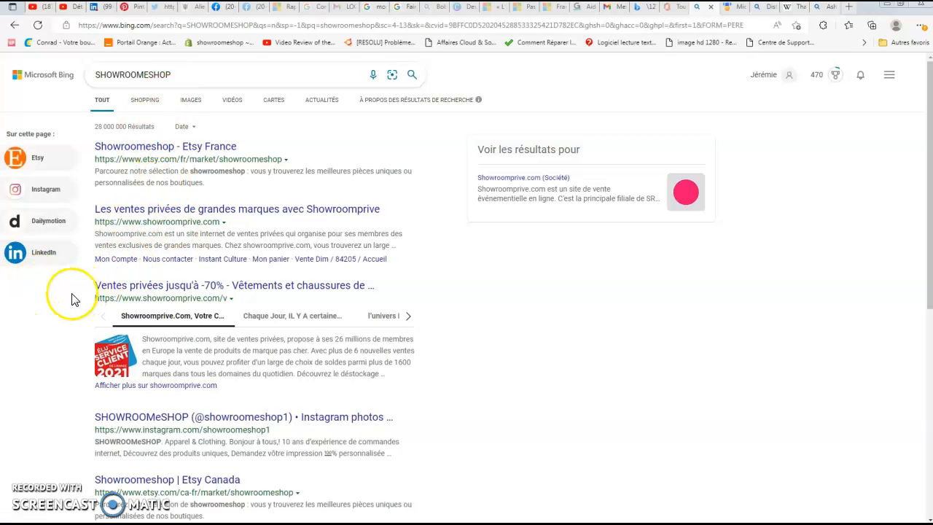
{"action": "scroll", "coordinate": [72, 298], "scroll_direction": "down", "scroll_amount": 2}
{"action": "scroll", "coordinate": [71, 299], "scroll_direction": "down", "scroll_amount": 1}
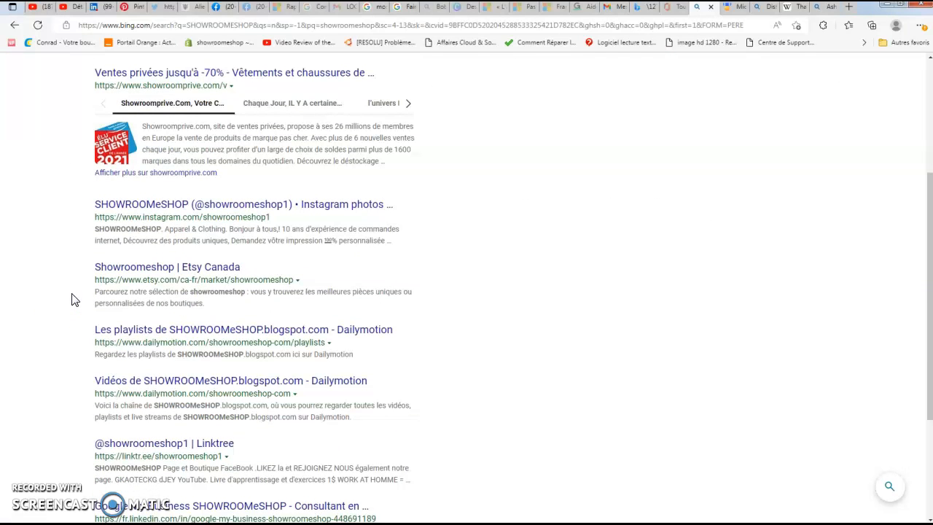
{"action": "scroll", "coordinate": [71, 299], "scroll_direction": "up", "scroll_amount": 3}
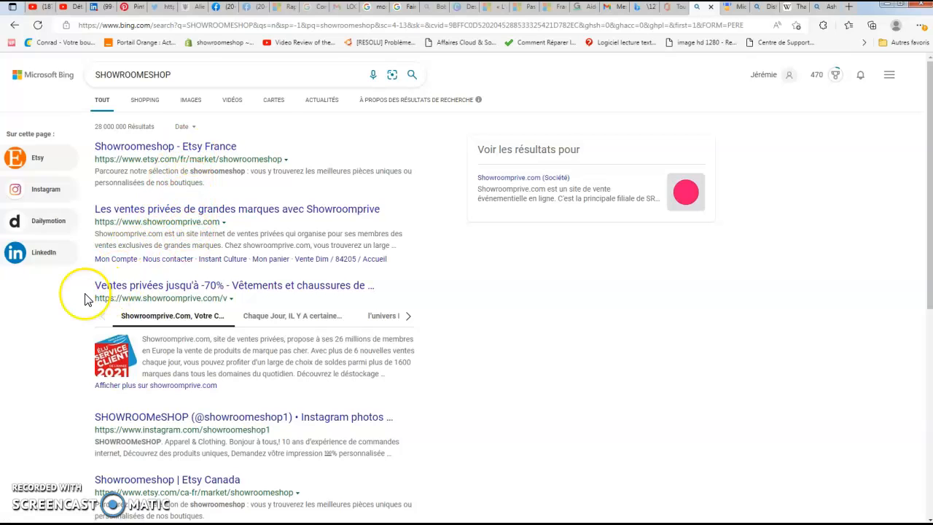
{"action": "scroll", "coordinate": [84, 299], "scroll_direction": "down", "scroll_amount": 2}
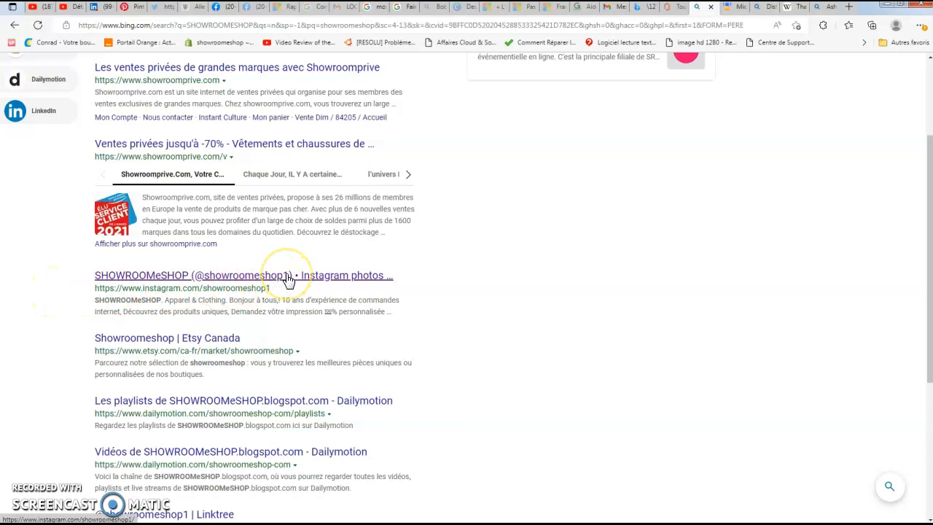
{"action": "scroll", "coordinate": [288, 280], "scroll_direction": "down", "scroll_amount": 1}
{"action": "scroll", "coordinate": [289, 280], "scroll_direction": "down", "scroll_amount": 2}
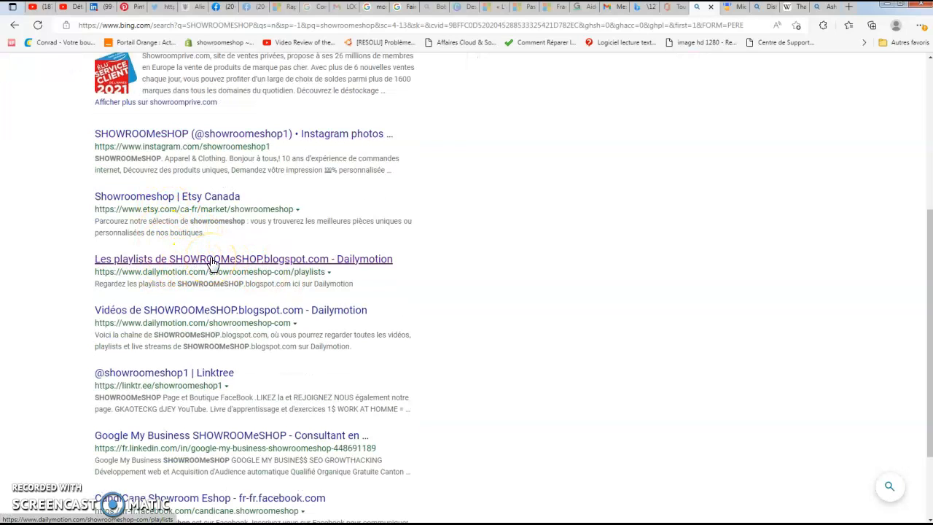
{"action": "scroll", "coordinate": [208, 290], "scroll_direction": "down", "scroll_amount": 2}
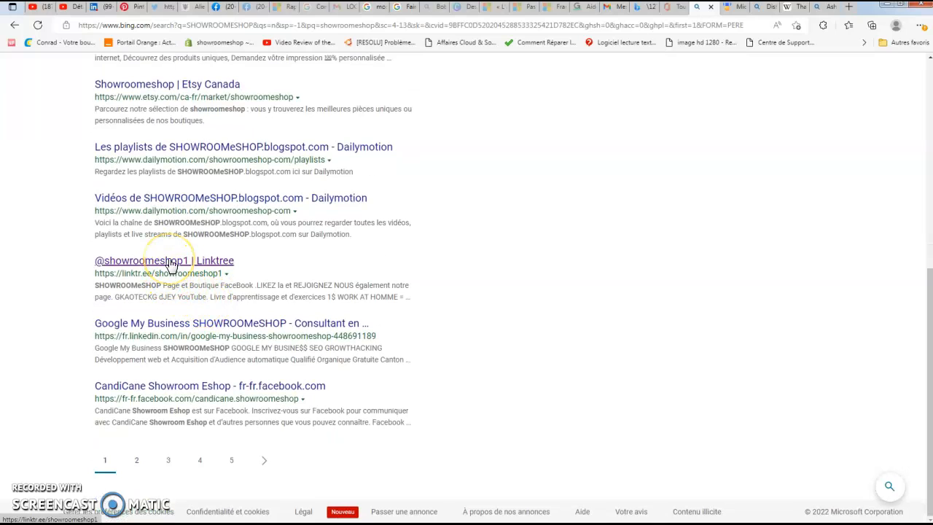
{"action": "left_click", "coordinate": [135, 460]}
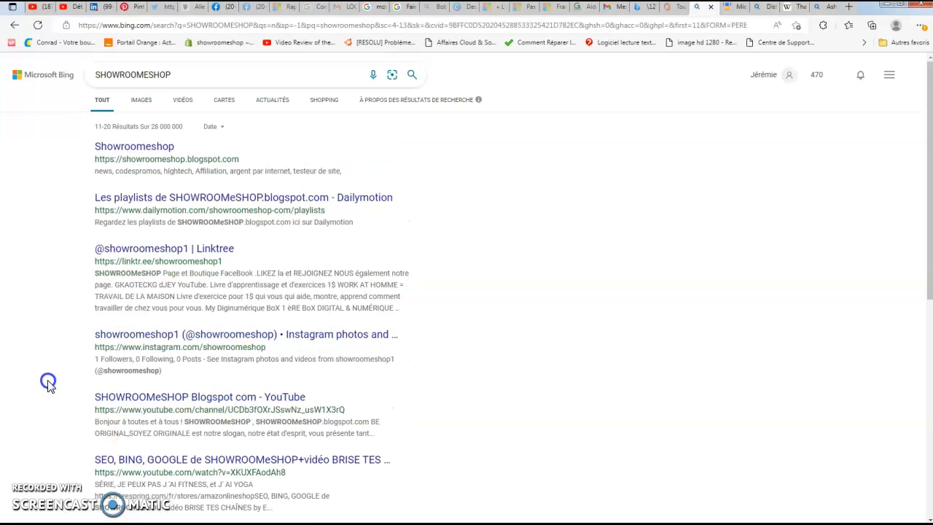
{"action": "left_click", "coordinate": [159, 154]}
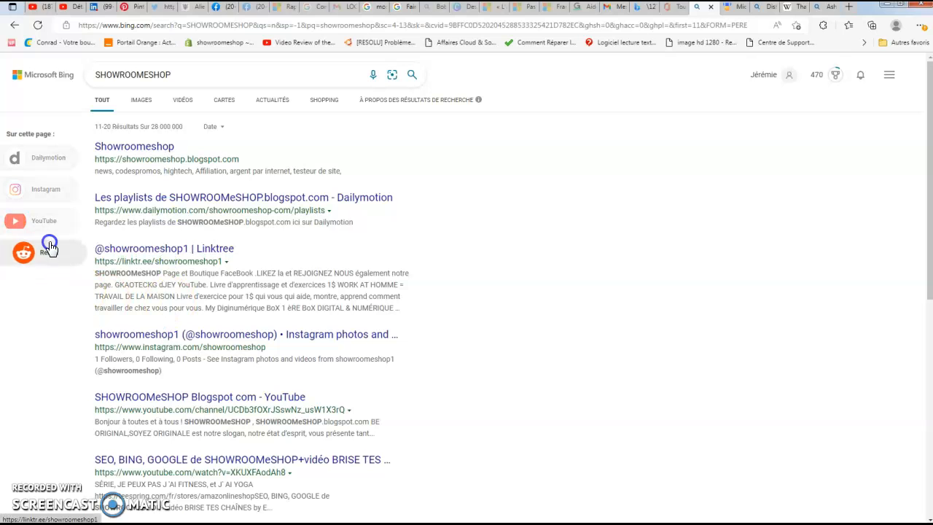
{"action": "scroll", "coordinate": [208, 379], "scroll_direction": "down", "scroll_amount": 2}
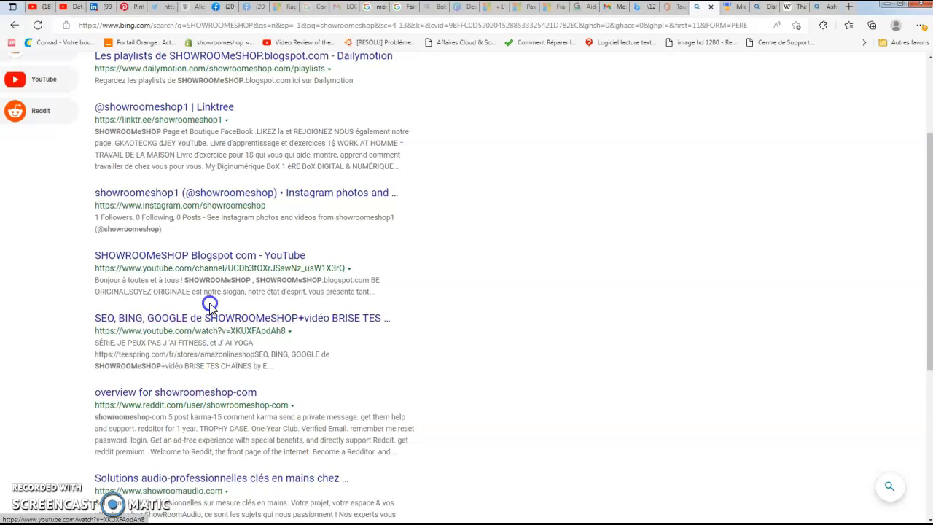
{"action": "scroll", "coordinate": [213, 399], "scroll_direction": "up", "scroll_amount": 2}
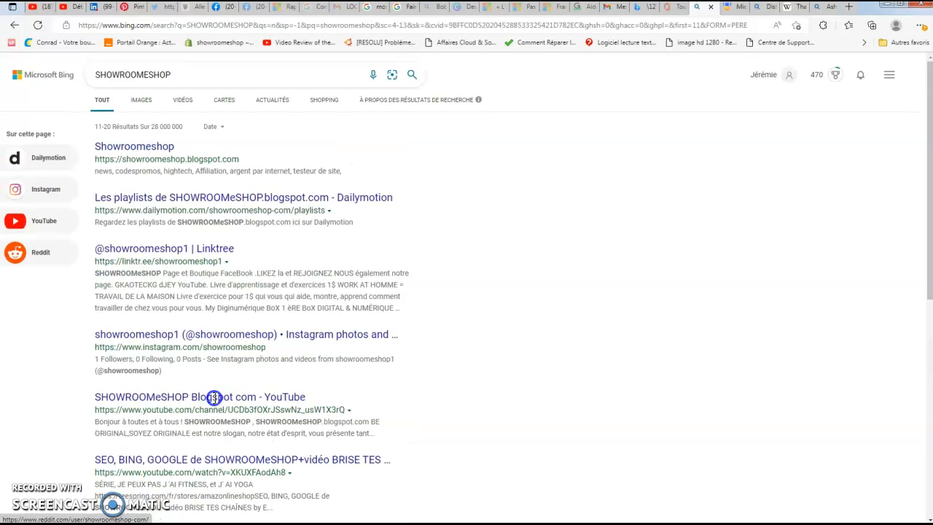
- Open the showroomeshop.blogspot.com result and search the blog for "tubebuddy"
{"action": "left_click", "coordinate": [143, 149]}
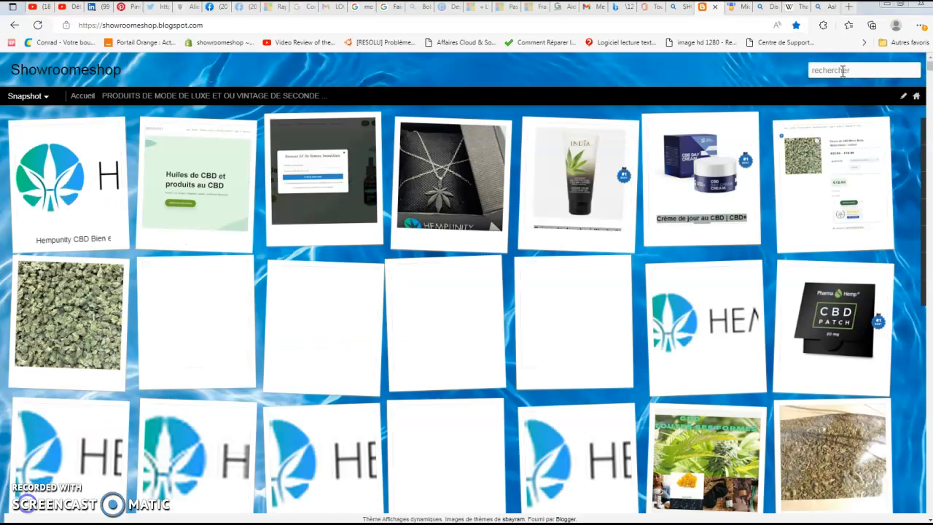
{"action": "left_click", "coordinate": [843, 71]}
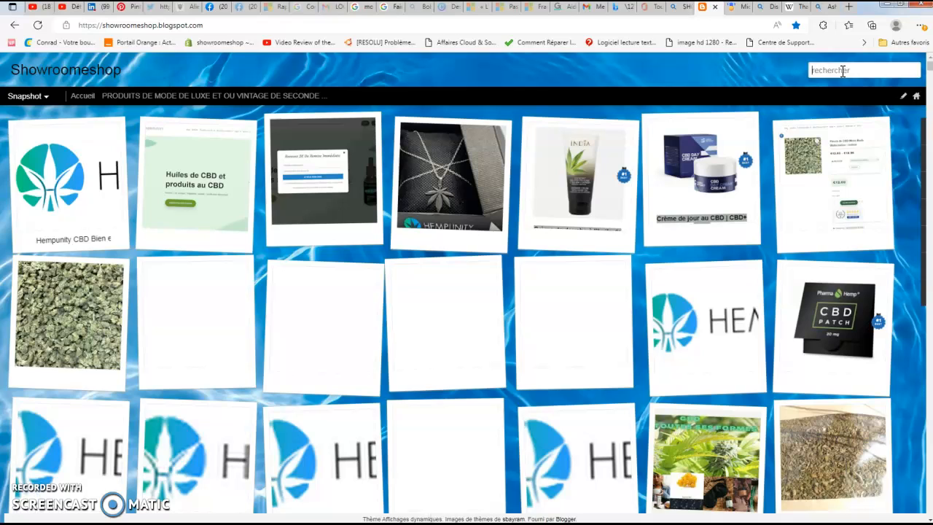
{"action": "type", "text": "t"}
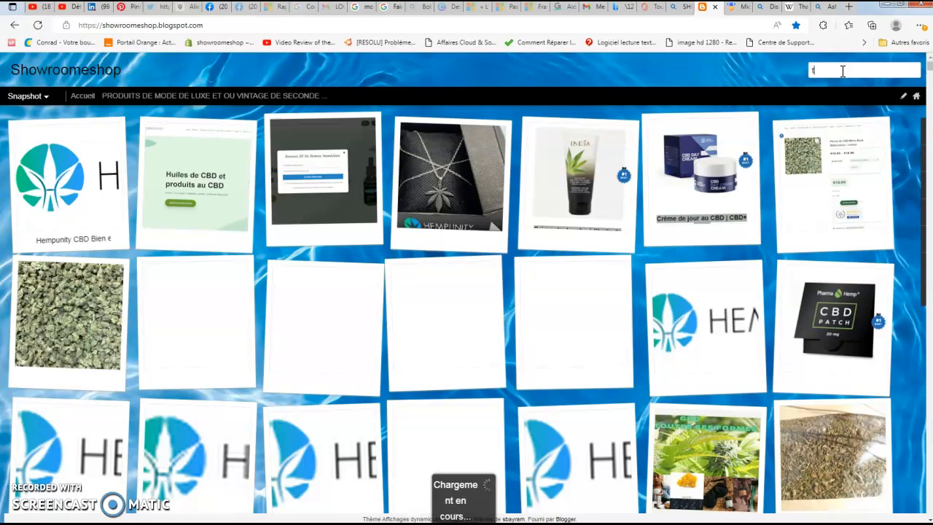
{"action": "type", "text": "ubebuddy"}
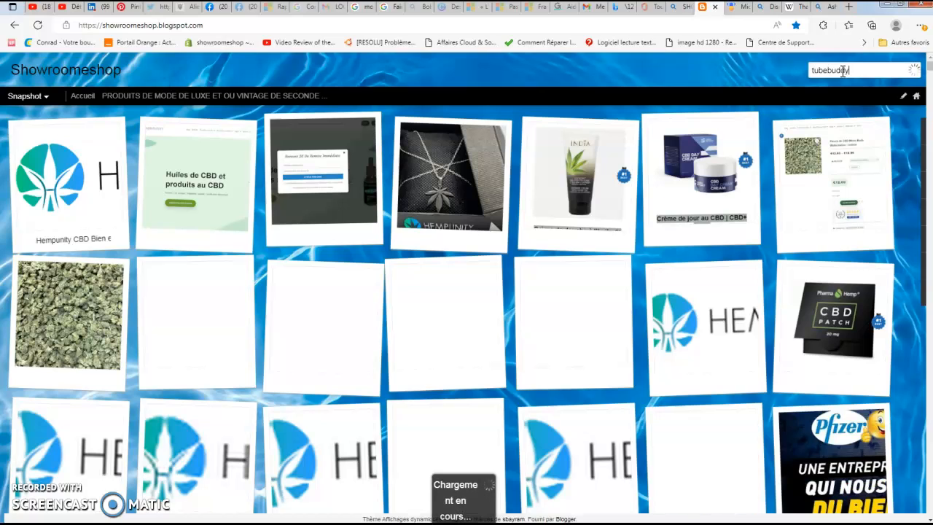
{"action": "key", "text": "Return"}
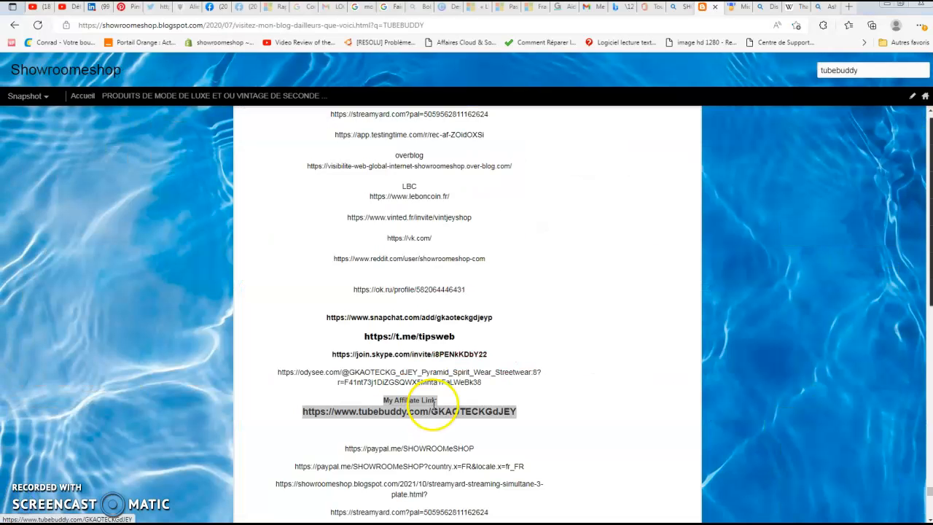
- Copy the TubeBuddy affiliate link with its "My Affiliate Link" heading from the blog post
{"action": "triple_click", "coordinate": [423, 411]}
{"action": "right_click", "coordinate": [424, 410]}
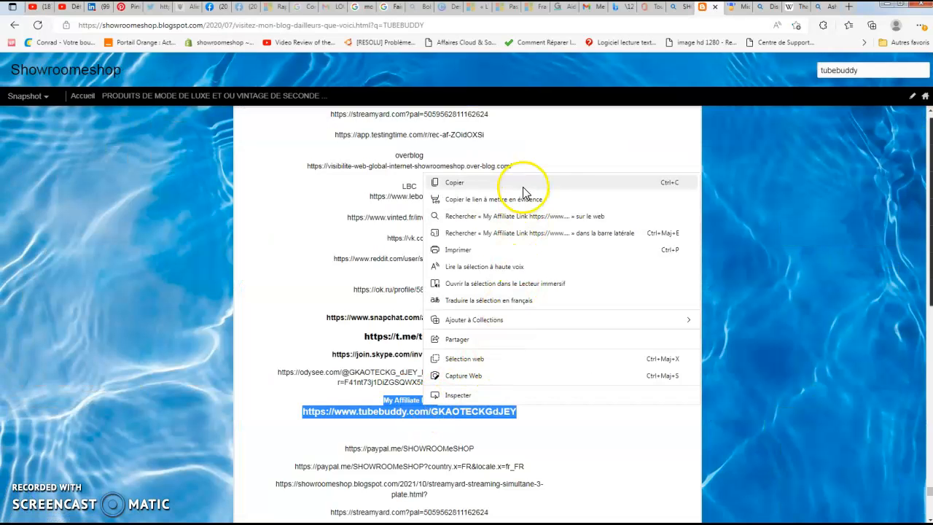